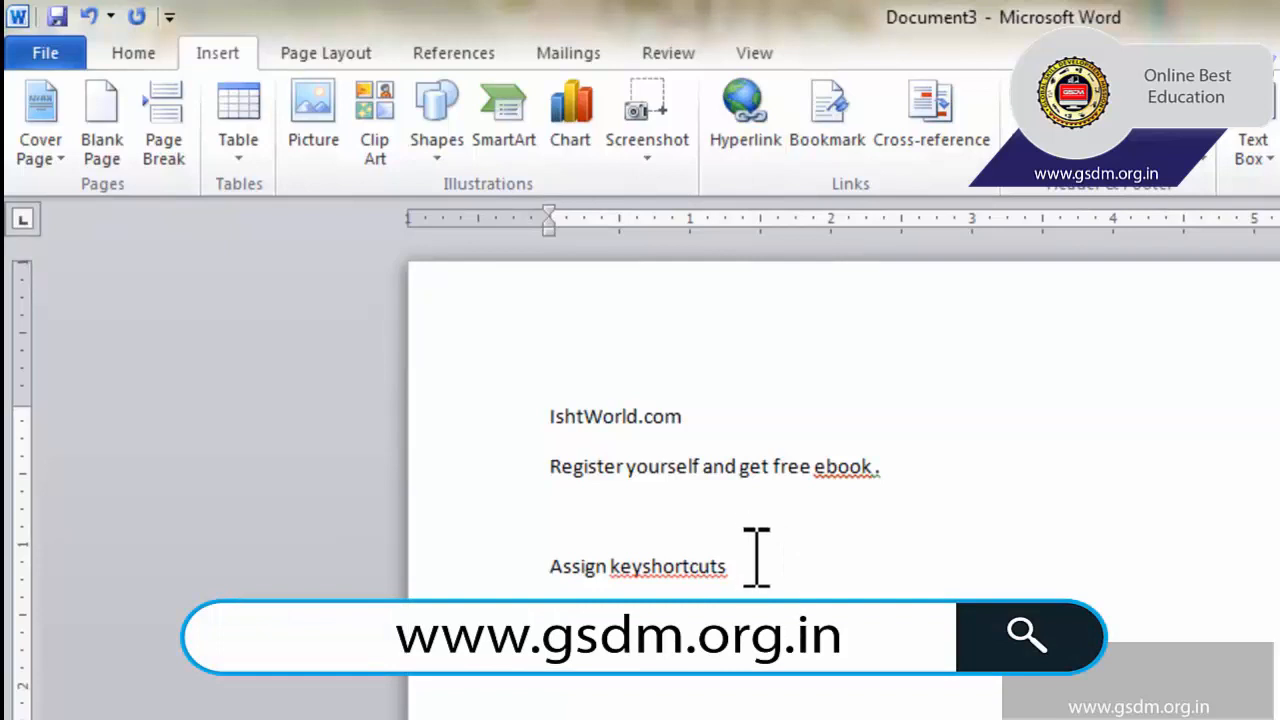
Link the text "Assign keyshortcuts" to the Desktop document "Assign or remove a keyboard shortcut by using the keyboard".
{"action": "left_click_drag", "start_coordinate": [757, 567], "coordinate": [552, 566]}
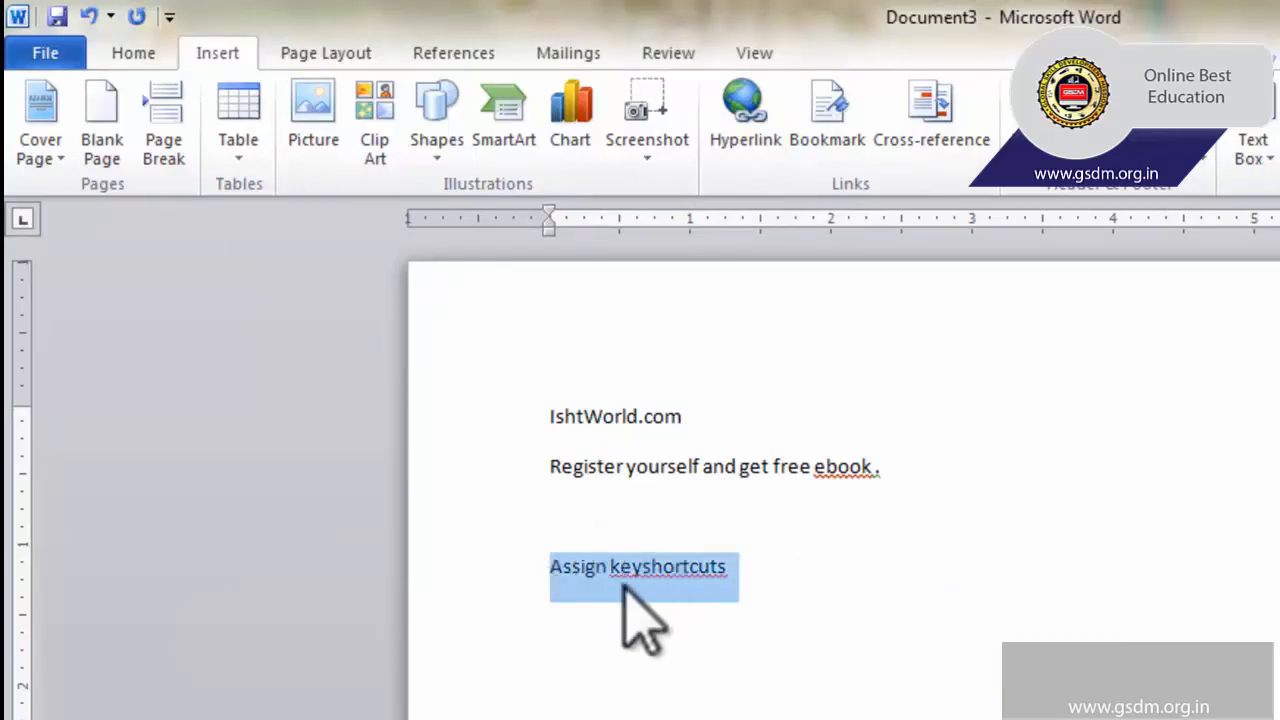
{"action": "left_click", "coordinate": [722, 132]}
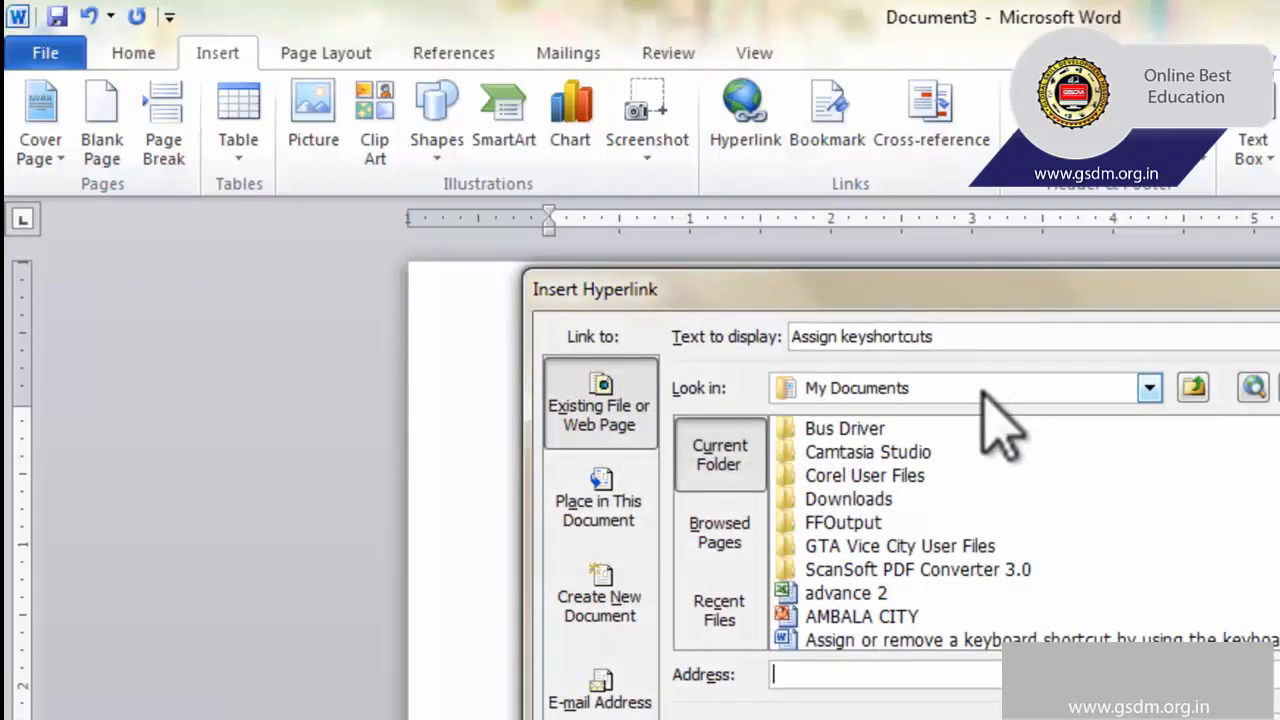
{"action": "left_click", "coordinate": [998, 391]}
{"action": "left_click", "coordinate": [845, 415]}
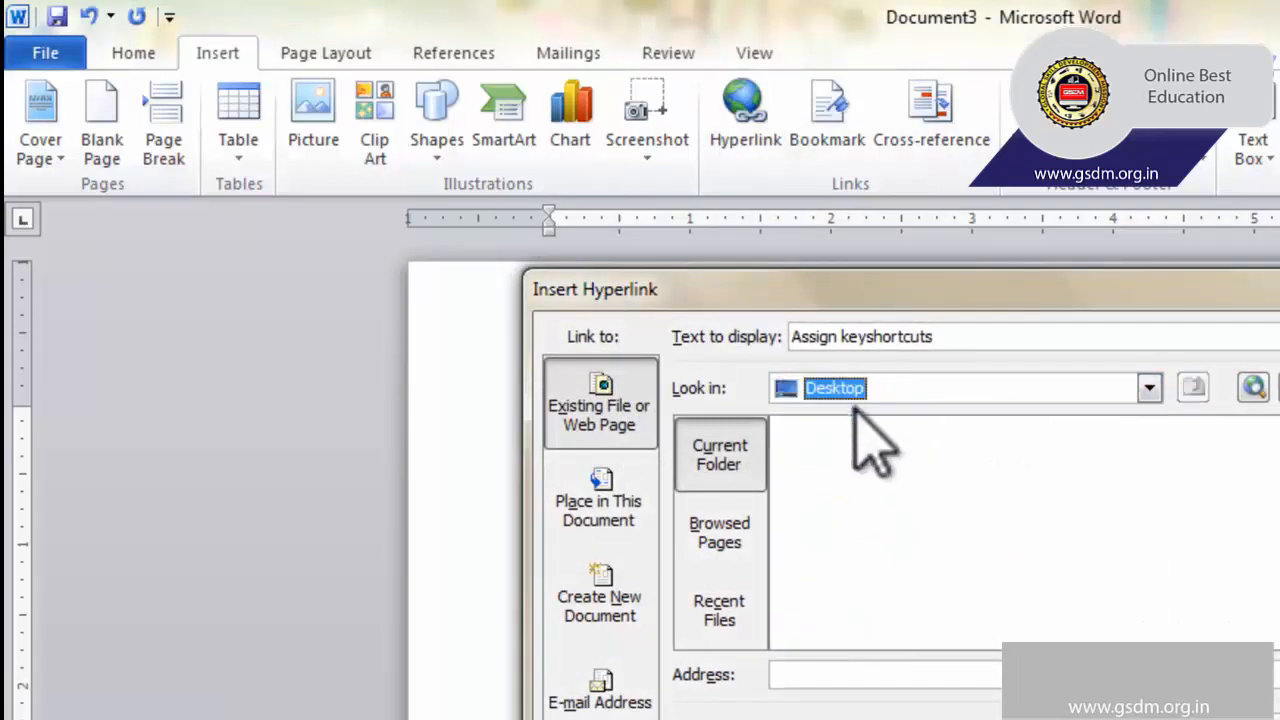
{"action": "left_click", "coordinate": [893, 523]}
{"action": "scroll", "coordinate": [895, 530], "scroll_direction": "down", "scroll_amount": 2}
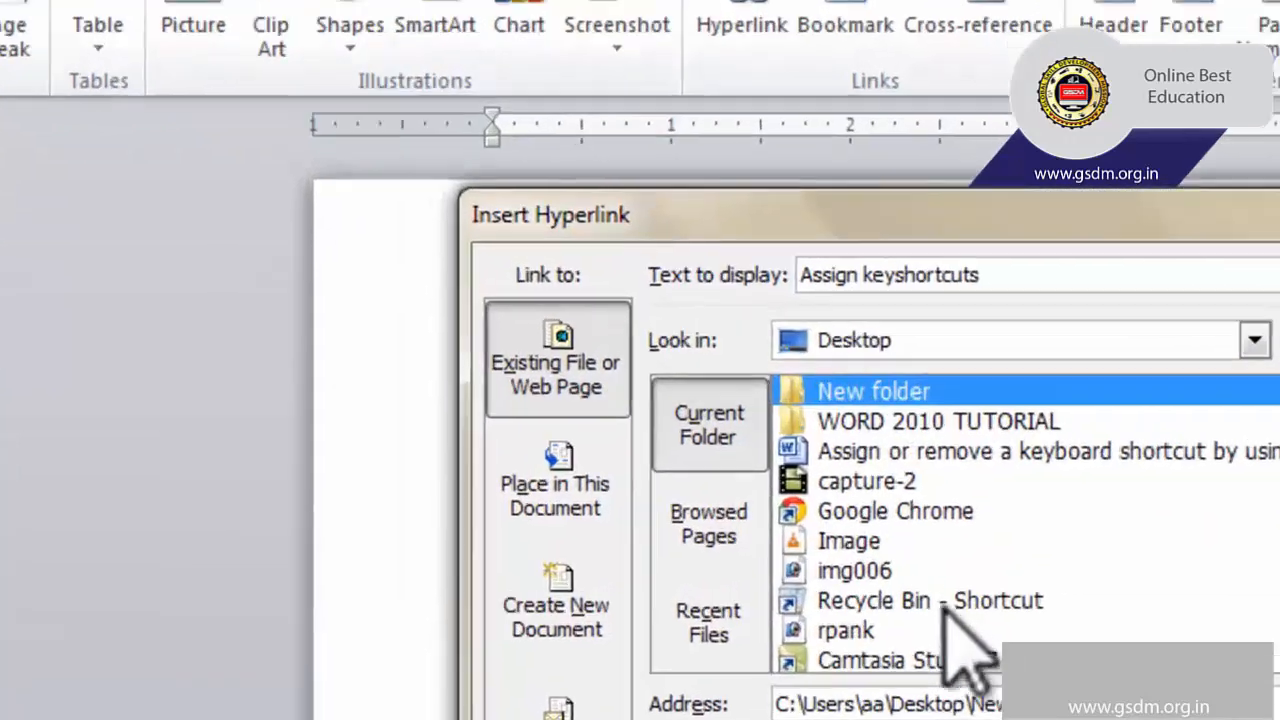
{"action": "left_click", "coordinate": [904, 478]}
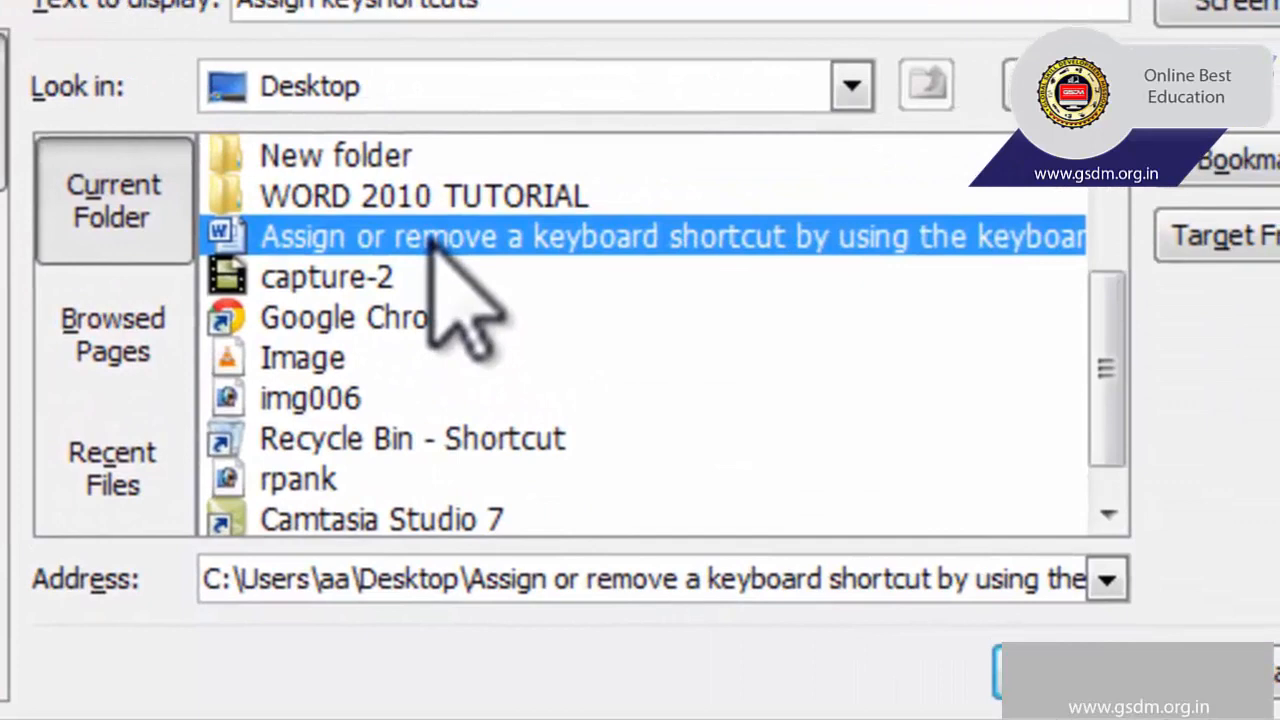
{"action": "left_click", "coordinate": [996, 680]}
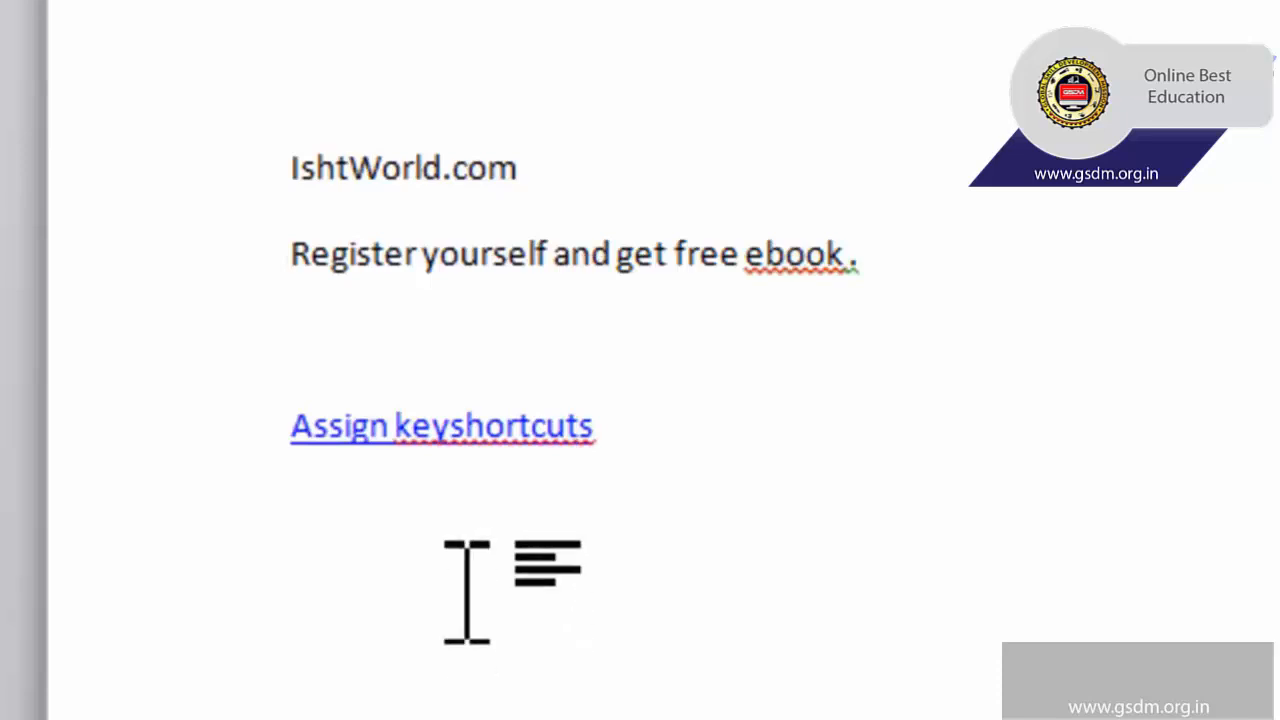
Follow the "Assign keyshortcuts" hyperlink to open its linked document.
{"action": "mouse_move", "coordinate": [471, 437]}
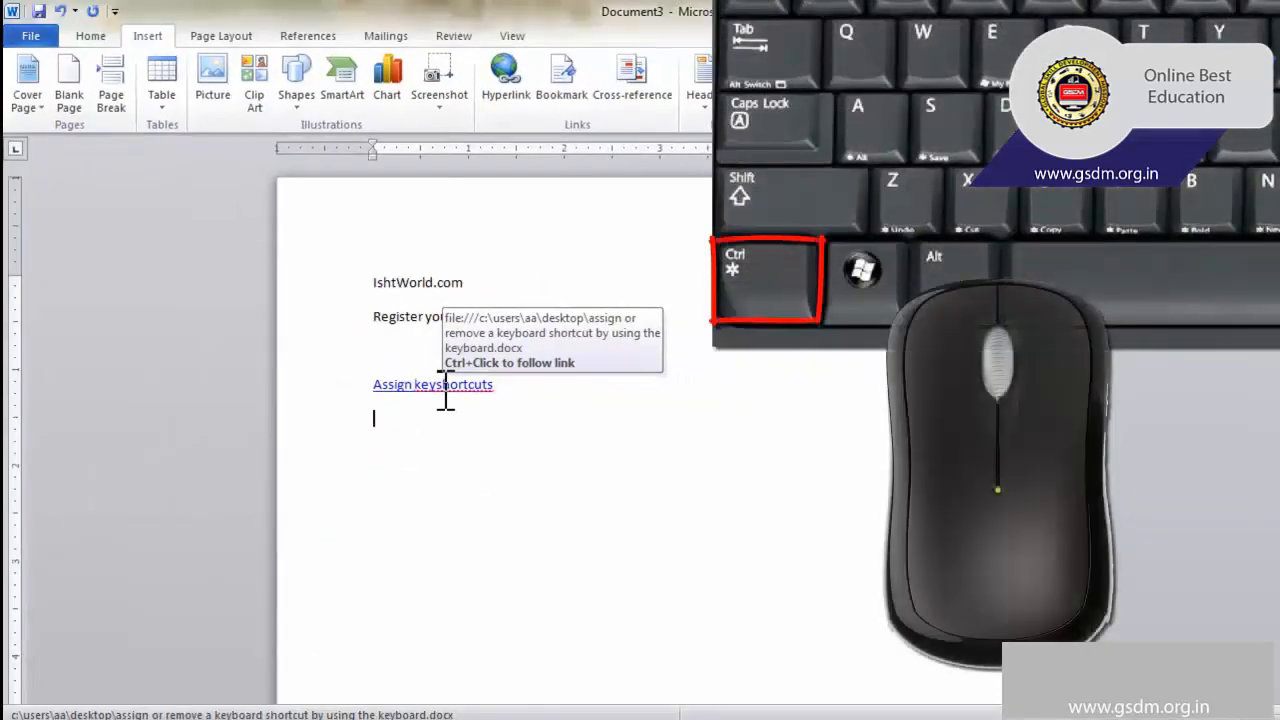
{"action": "left_click", "coordinate": [446, 390], "text": "ctrl"}
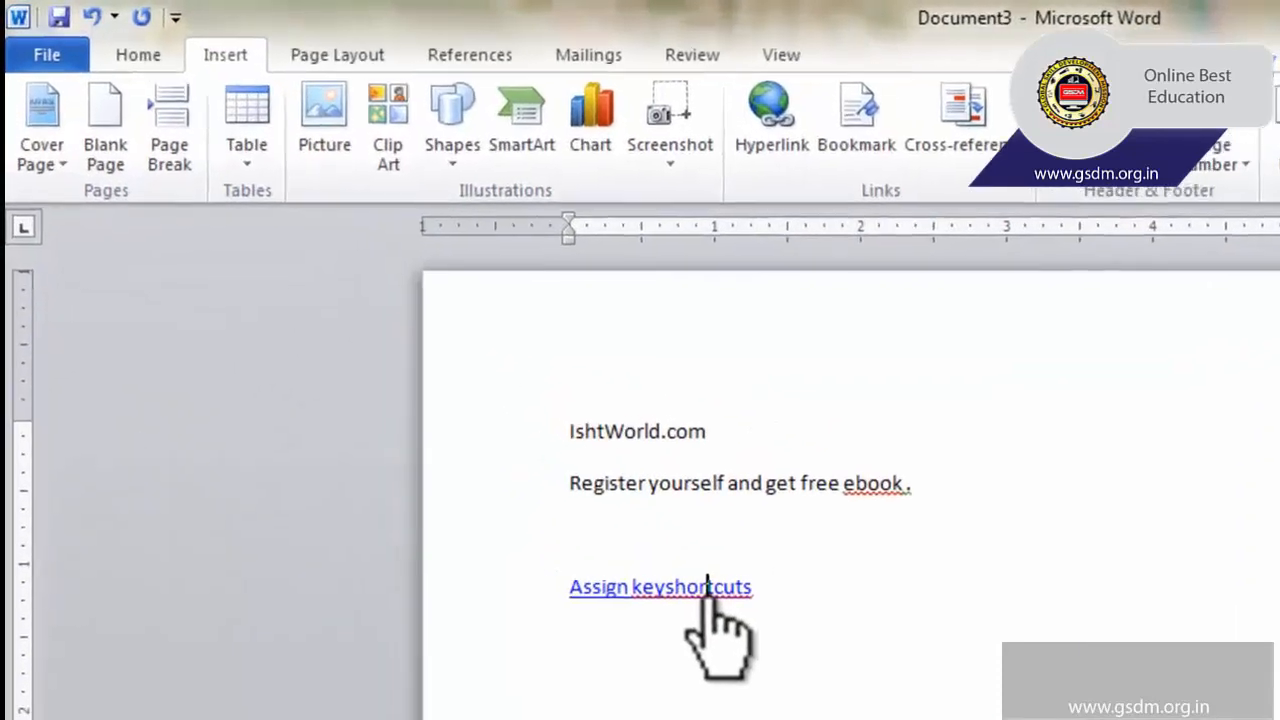
{"action": "left_click_drag", "start_coordinate": [708, 586], "coordinate": [737, 628]}
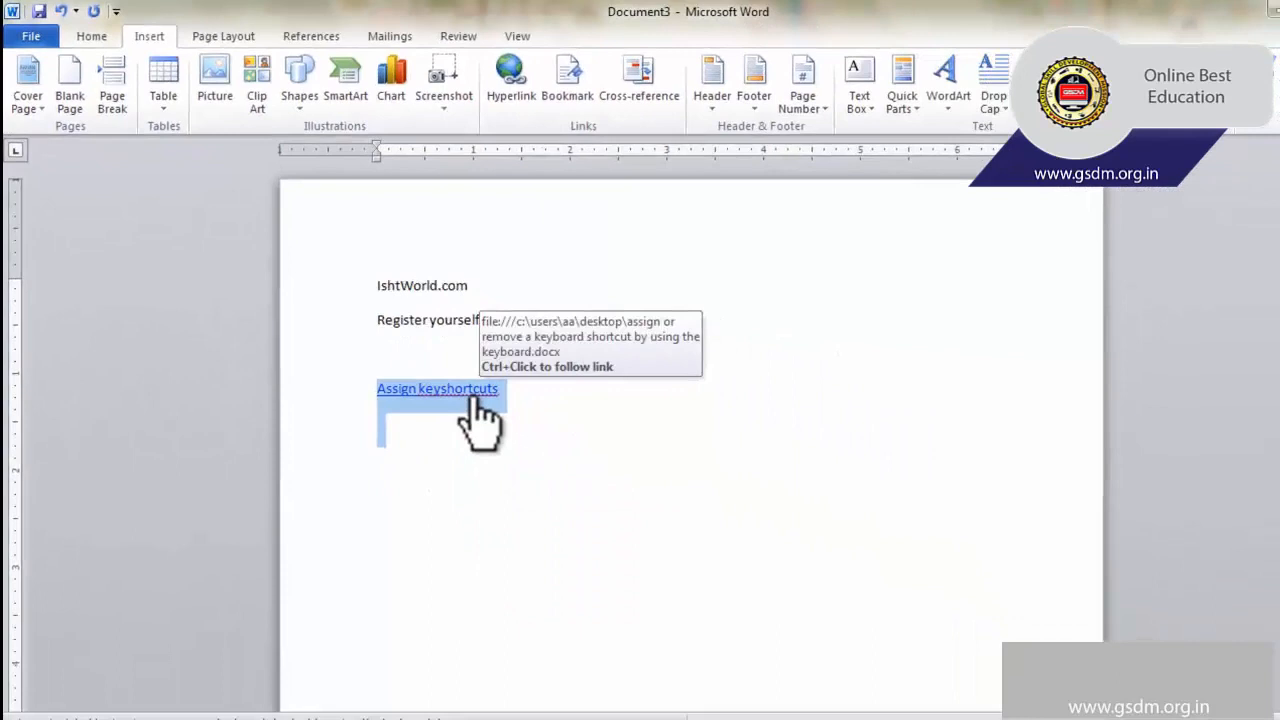
{"action": "left_click", "coordinate": [712, 605], "text": "ctrl"}
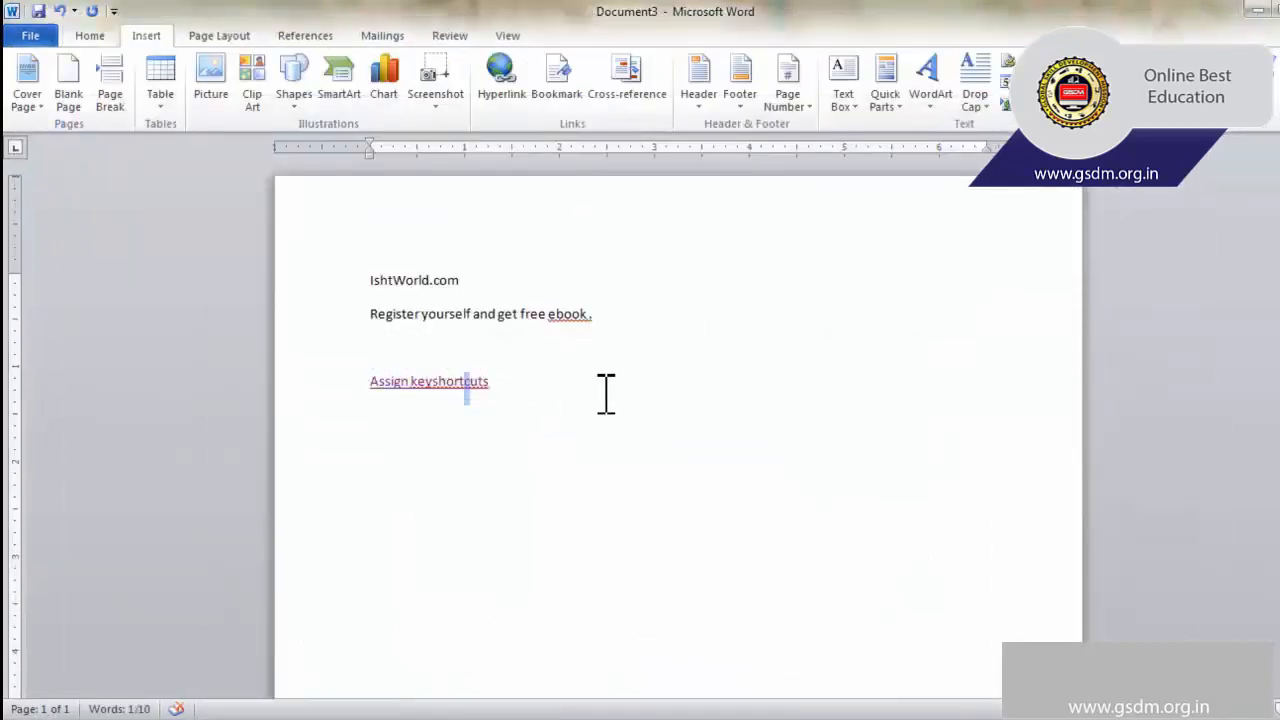
{"action": "left_click", "coordinate": [598, 389]}
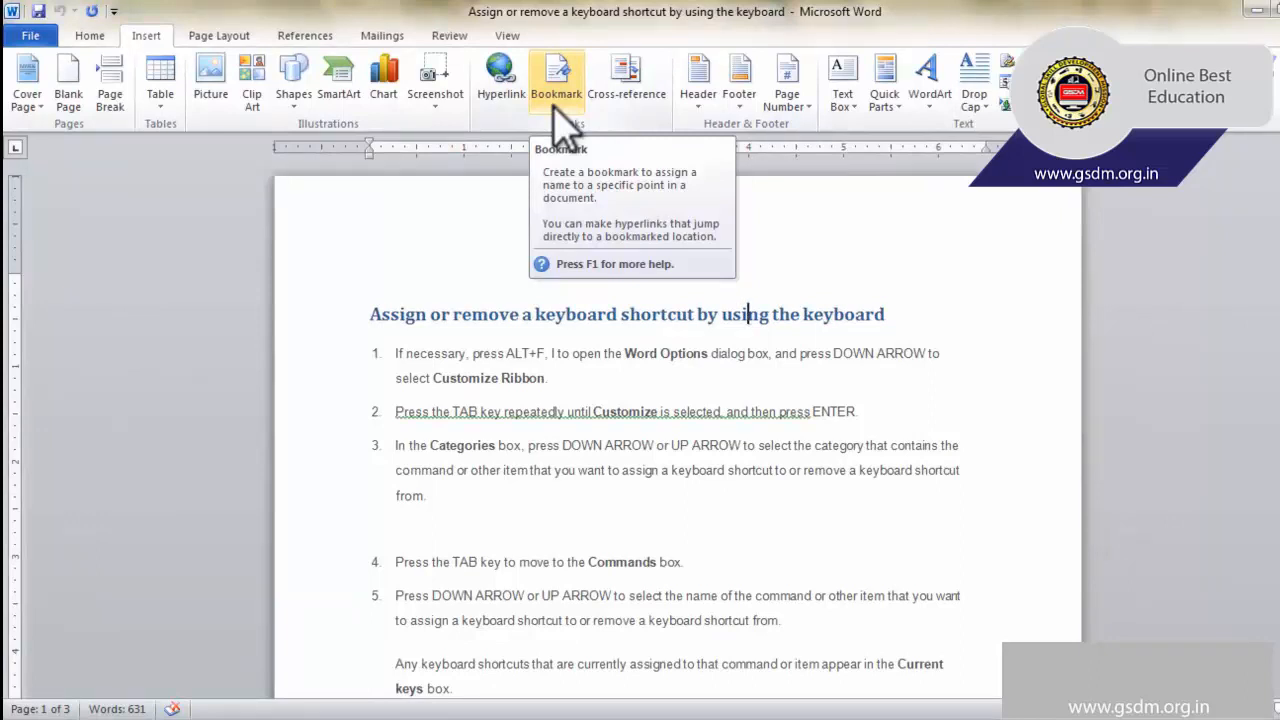
Add a bookmark named "first" to the words "Customize Ribbon" in item 1 of the opening list.
{"action": "left_click_drag", "start_coordinate": [548, 378], "coordinate": [433, 378]}
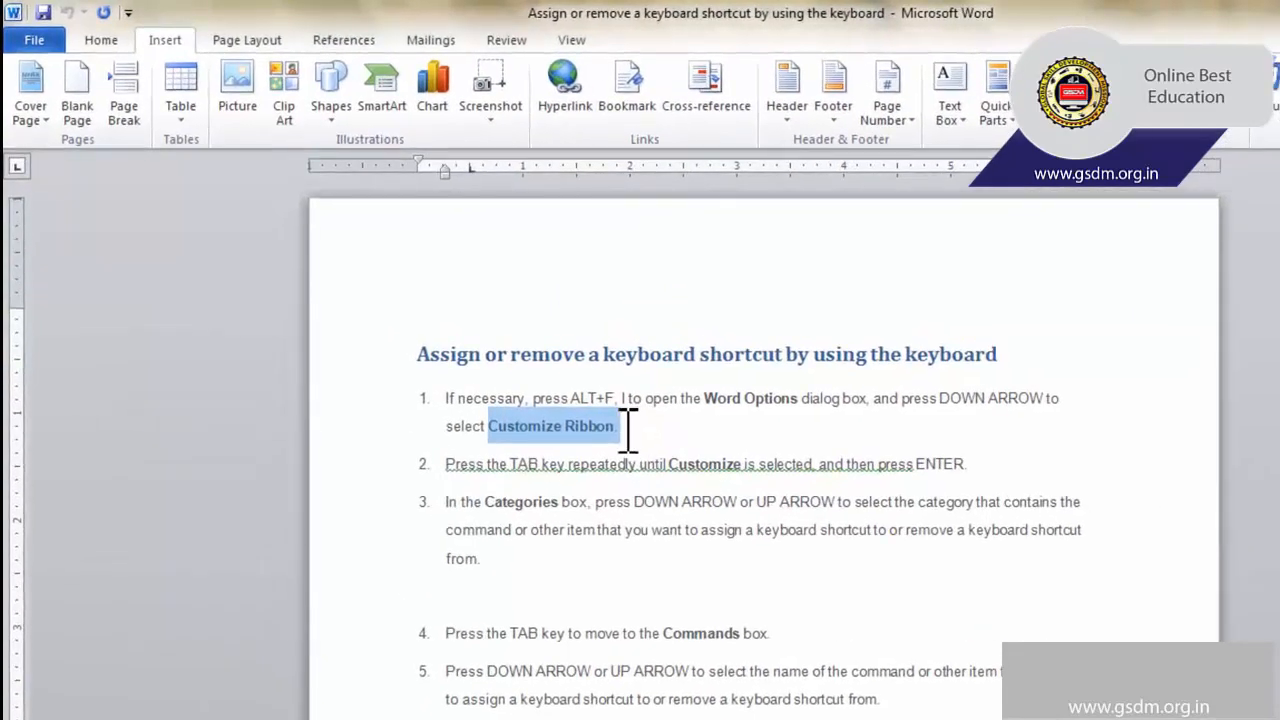
{"action": "left_click", "coordinate": [624, 112]}
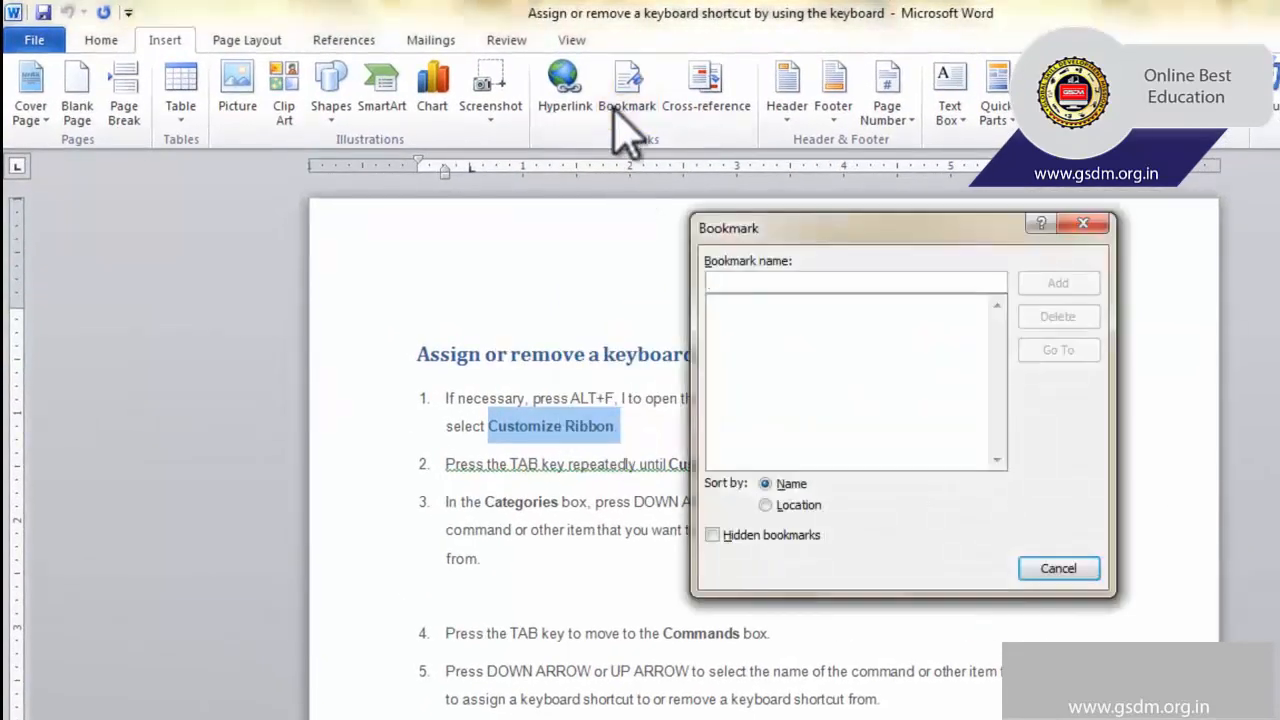
{"action": "type", "text": "first"}
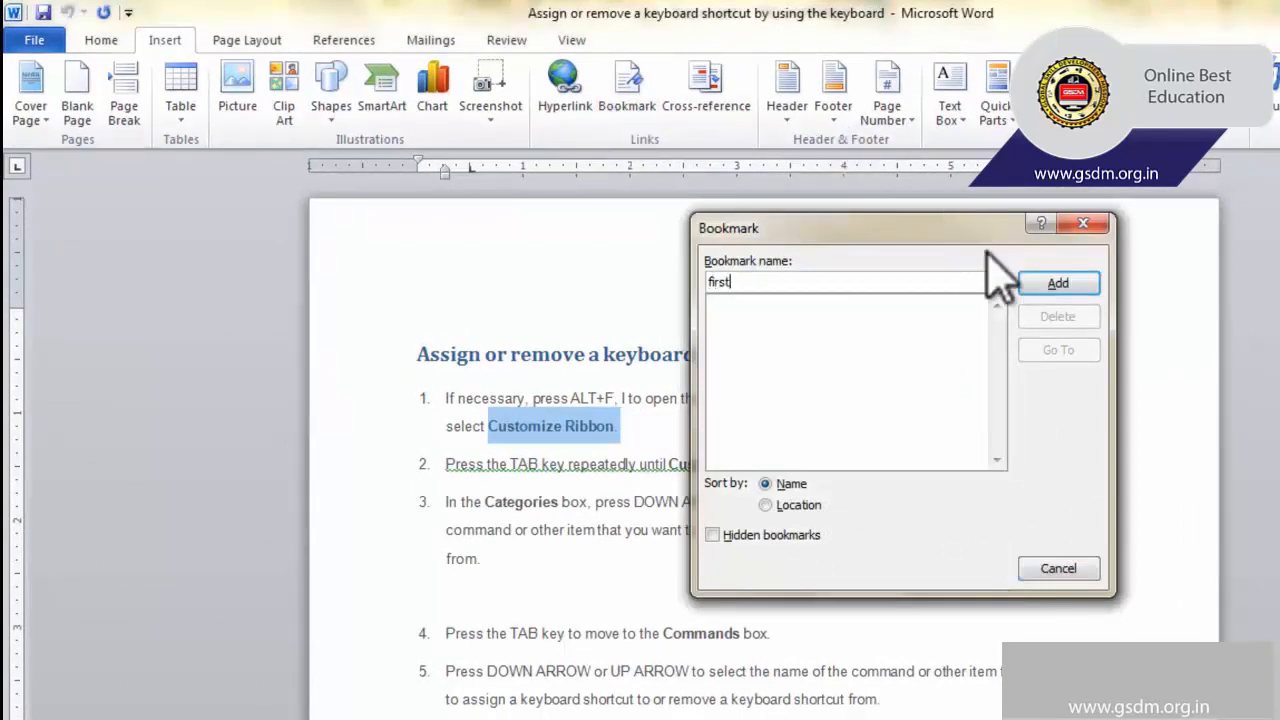
{"action": "left_click", "coordinate": [1064, 286]}
{"action": "left_click", "coordinate": [731, 508]}
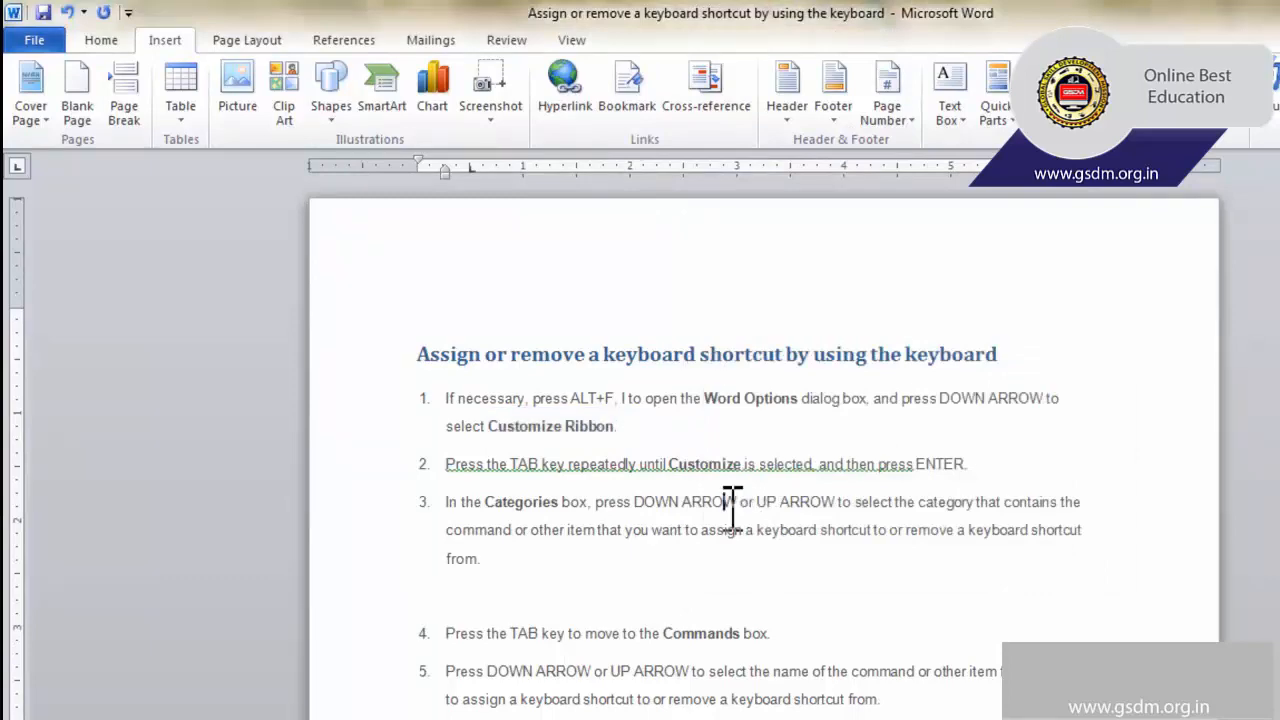
Add a bookmark named "second" to the word "IMPORTANT" below item 3 under "Do one of the following".
{"action": "scroll", "coordinate": [760, 593], "scroll_direction": "down", "scroll_amount": 4}
{"action": "scroll", "coordinate": [608, 444], "scroll_direction": "down", "scroll_amount": 2}
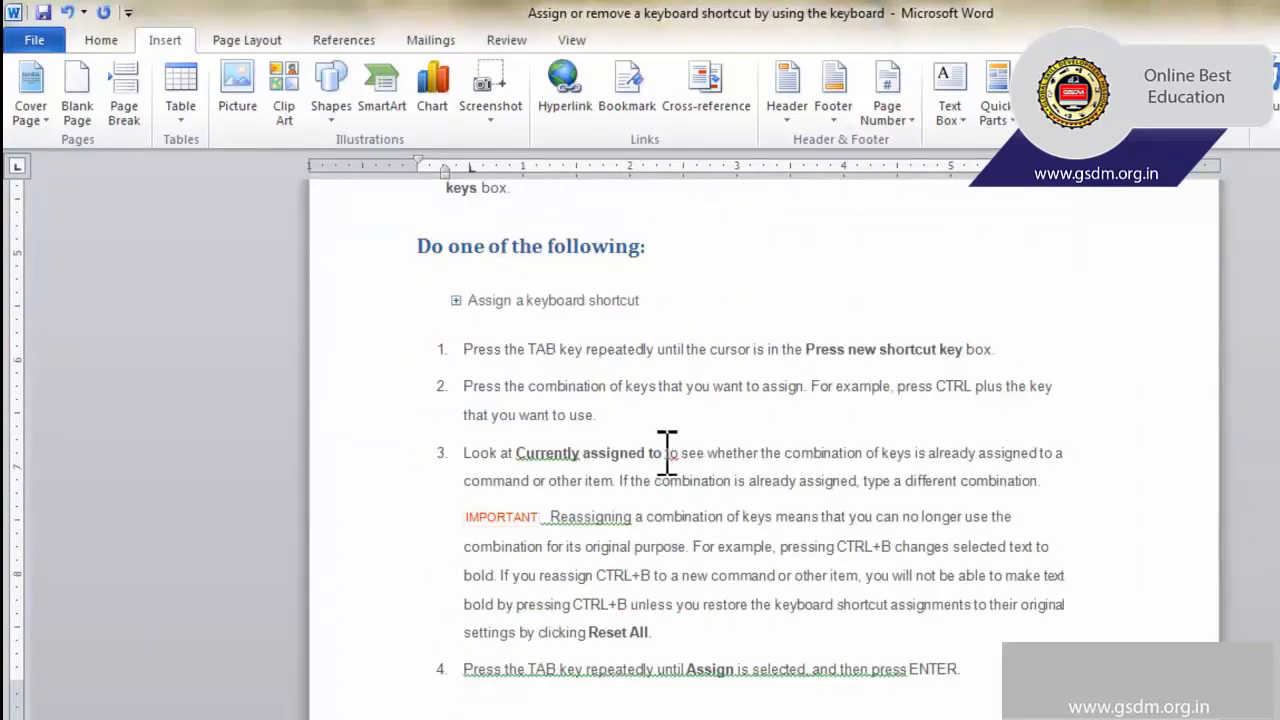
{"action": "scroll", "coordinate": [628, 490], "scroll_direction": "down", "scroll_amount": 1}
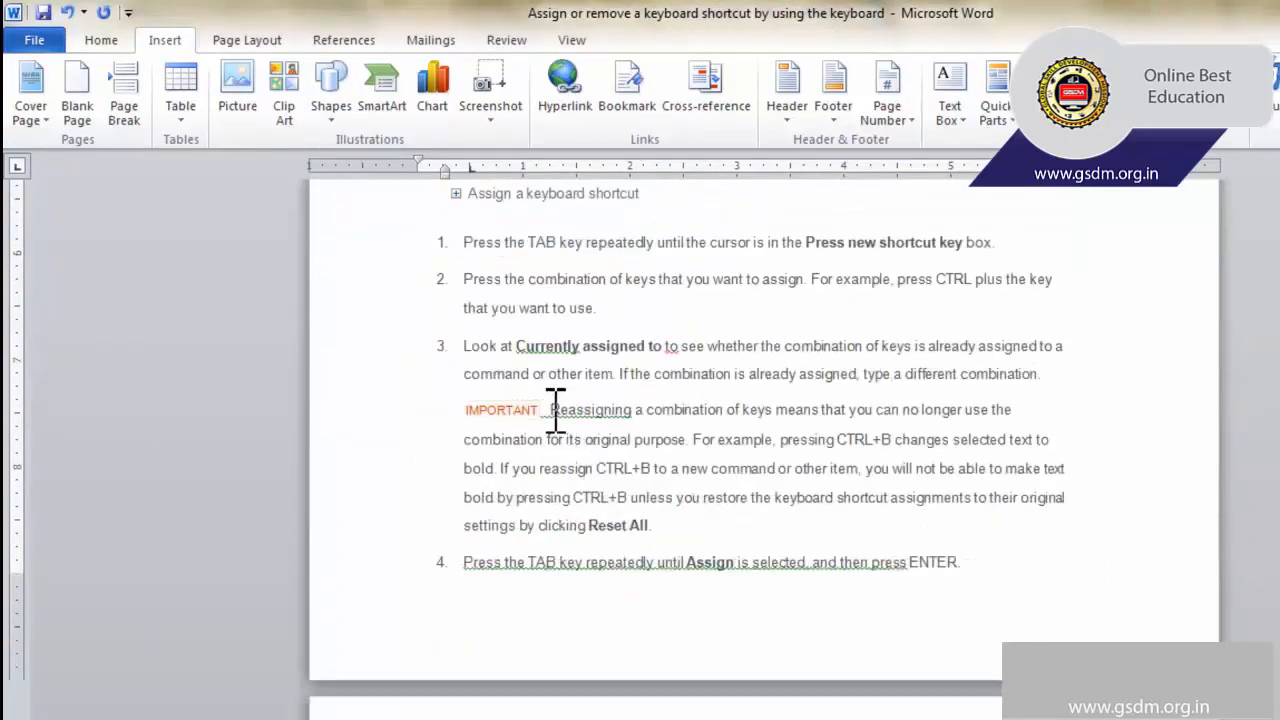
{"action": "left_click_drag", "start_coordinate": [550, 410], "coordinate": [466, 410]}
{"action": "left_click", "coordinate": [627, 90]}
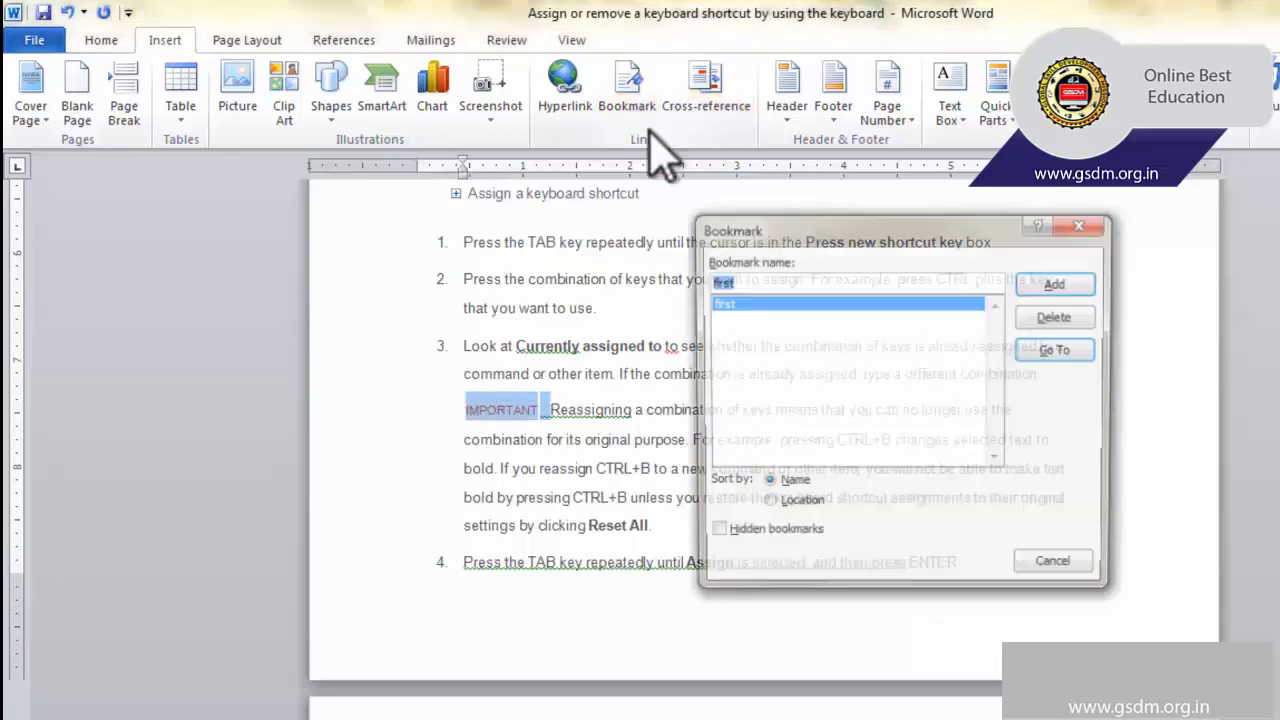
{"action": "type", "text": "second"}
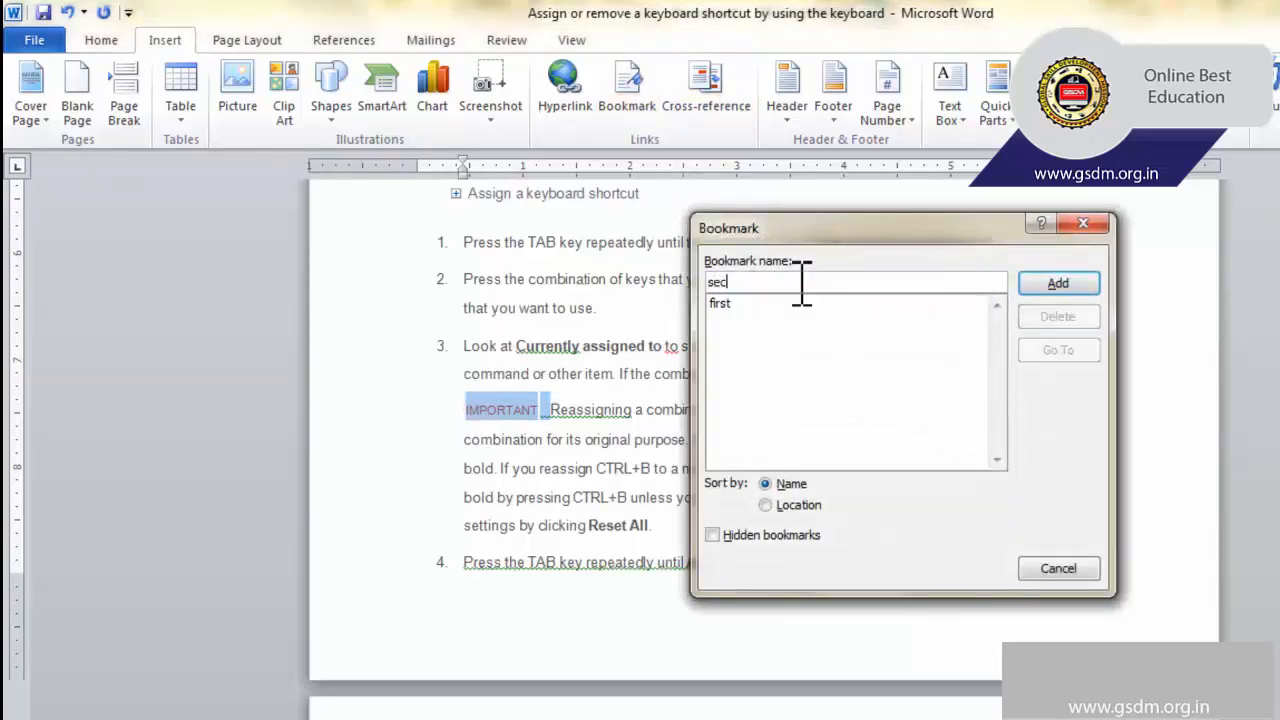
{"action": "left_click", "coordinate": [1064, 285]}
Review the document's bookmark list from the last page, trying the sort by location and by name.
{"action": "scroll", "coordinate": [806, 483], "scroll_direction": "up", "scroll_amount": 3}
{"action": "scroll", "coordinate": [797, 460], "scroll_direction": "down", "scroll_amount": 4}
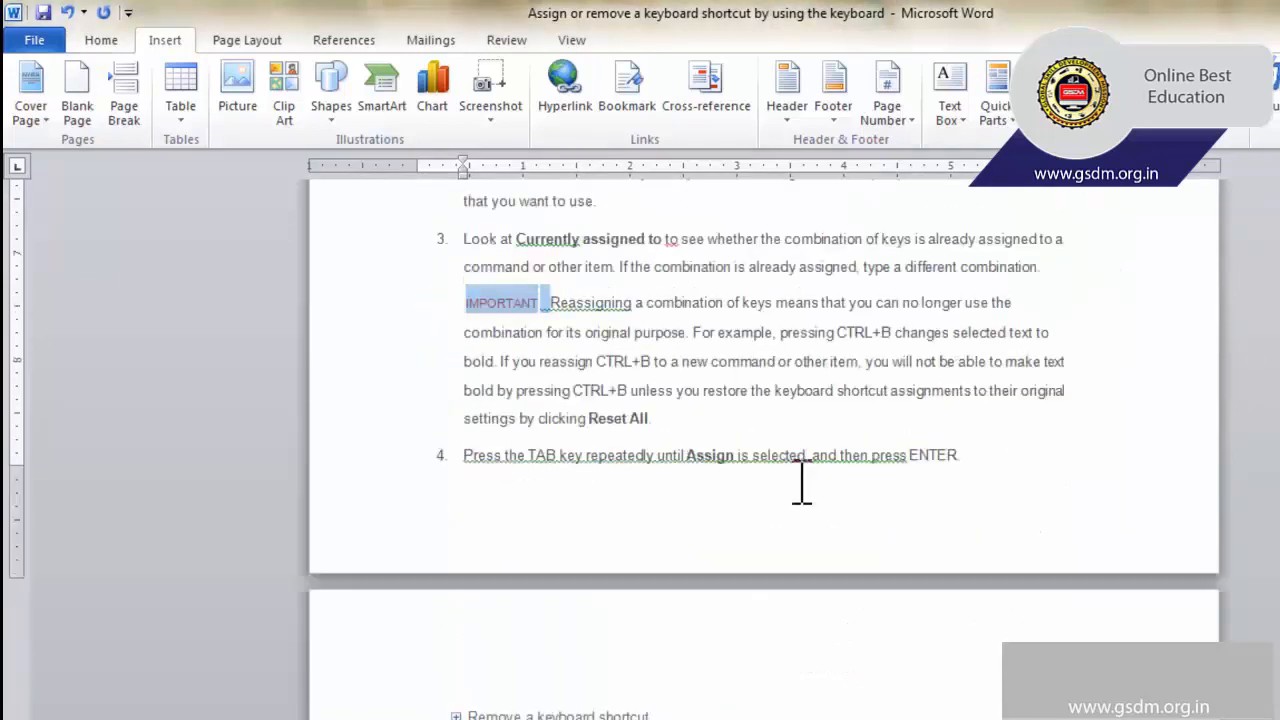
{"action": "scroll", "coordinate": [806, 497], "scroll_direction": "down", "scroll_amount": 3}
{"action": "scroll", "coordinate": [766, 594], "scroll_direction": "up", "scroll_amount": 10}
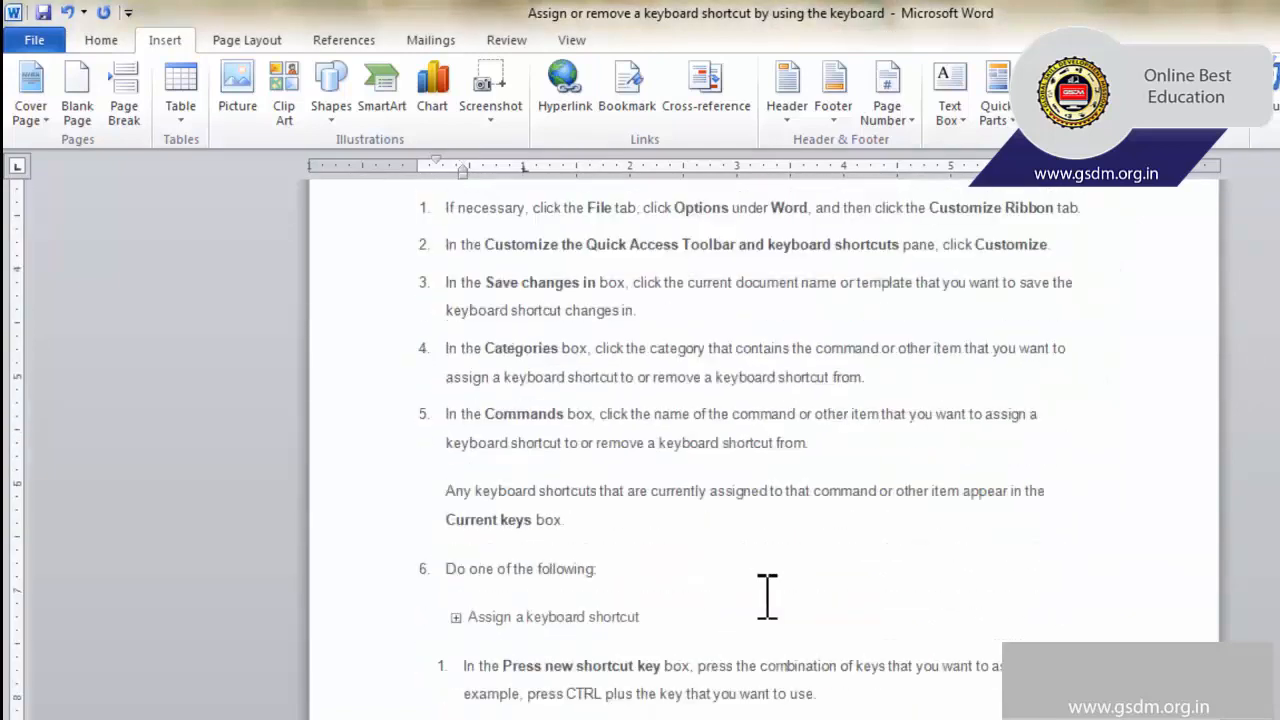
{"action": "scroll", "coordinate": [769, 596], "scroll_direction": "down", "scroll_amount": 3}
{"action": "scroll", "coordinate": [770, 596], "scroll_direction": "down", "scroll_amount": 5}
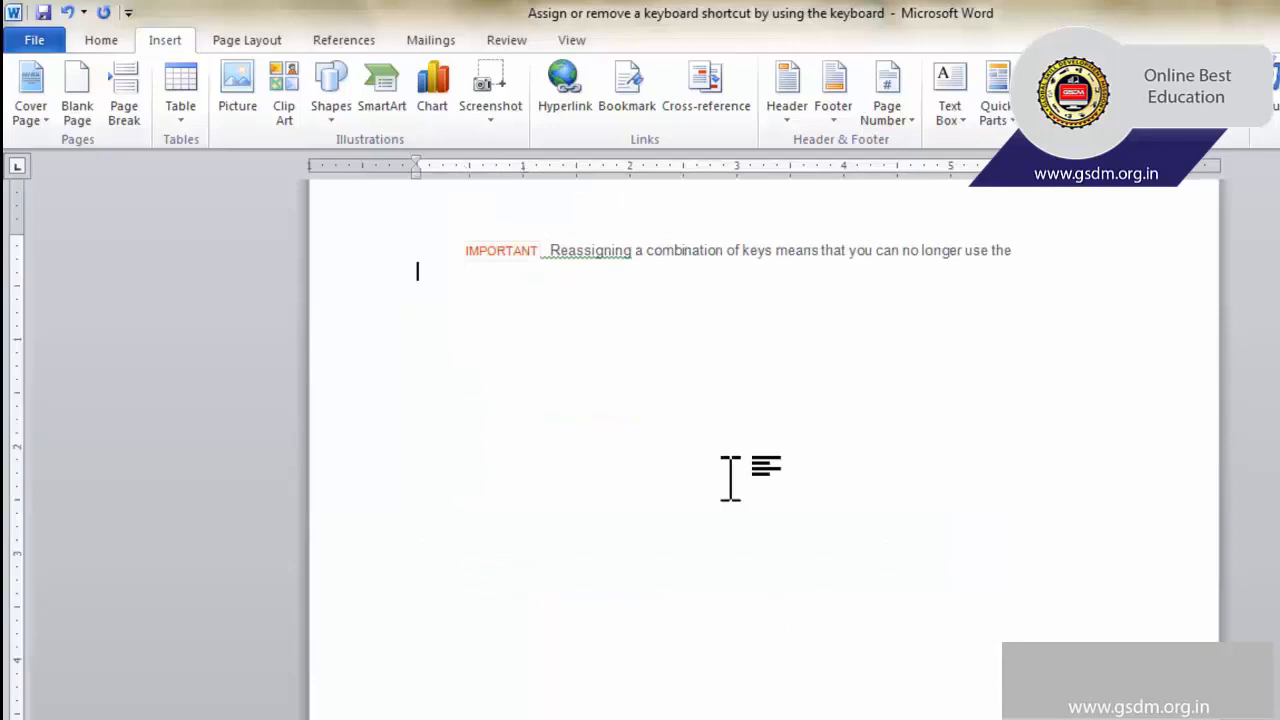
{"action": "left_click", "coordinate": [644, 110]}
{"action": "left_click", "coordinate": [752, 302]}
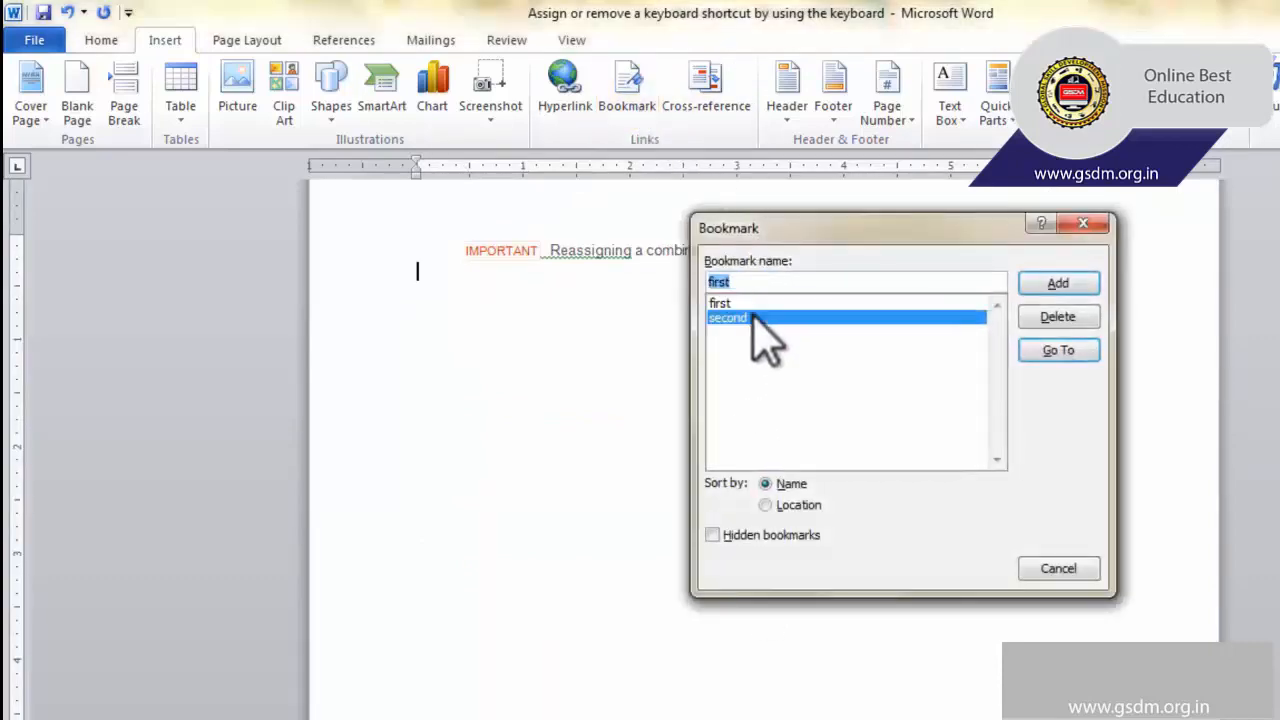
{"action": "left_click", "coordinate": [752, 316]}
{"action": "left_click", "coordinate": [752, 302]}
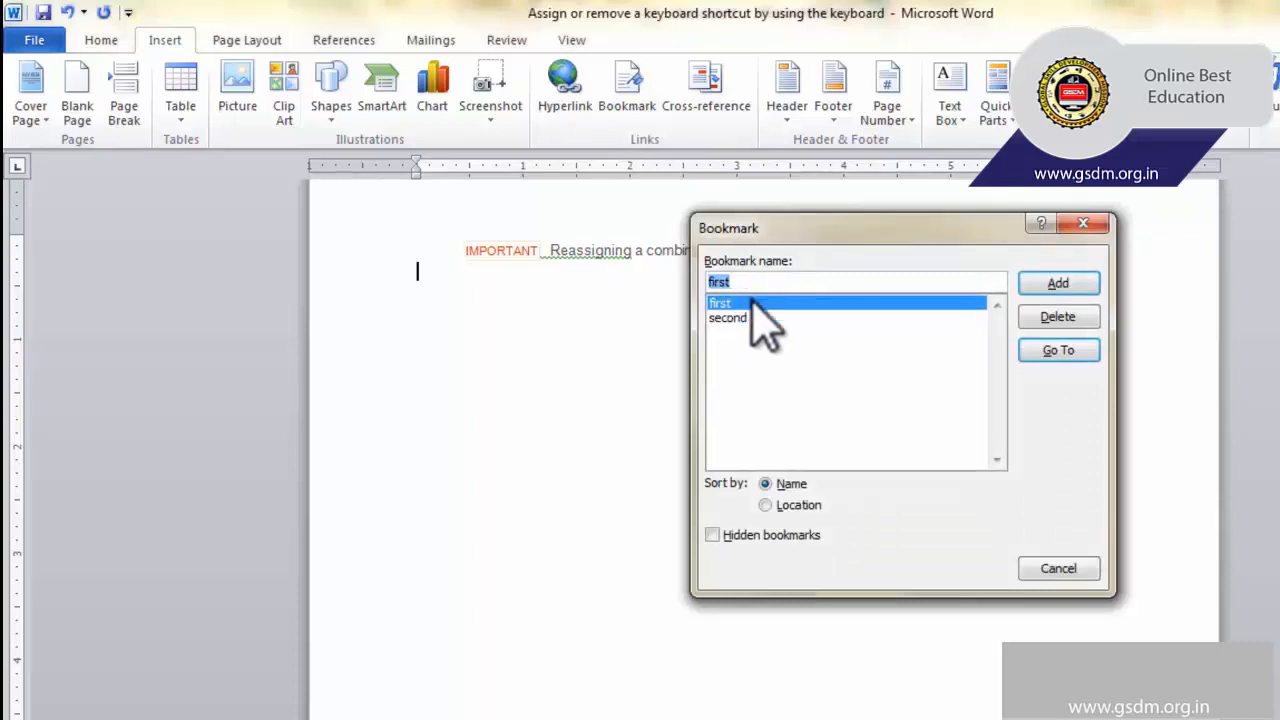
{"action": "left_click", "coordinate": [752, 316]}
{"action": "left_click", "coordinate": [752, 302]}
{"action": "left_click", "coordinate": [752, 316]}
{"action": "left_click", "coordinate": [752, 302]}
{"action": "left_click", "coordinate": [768, 505]}
{"action": "left_click", "coordinate": [772, 483]}
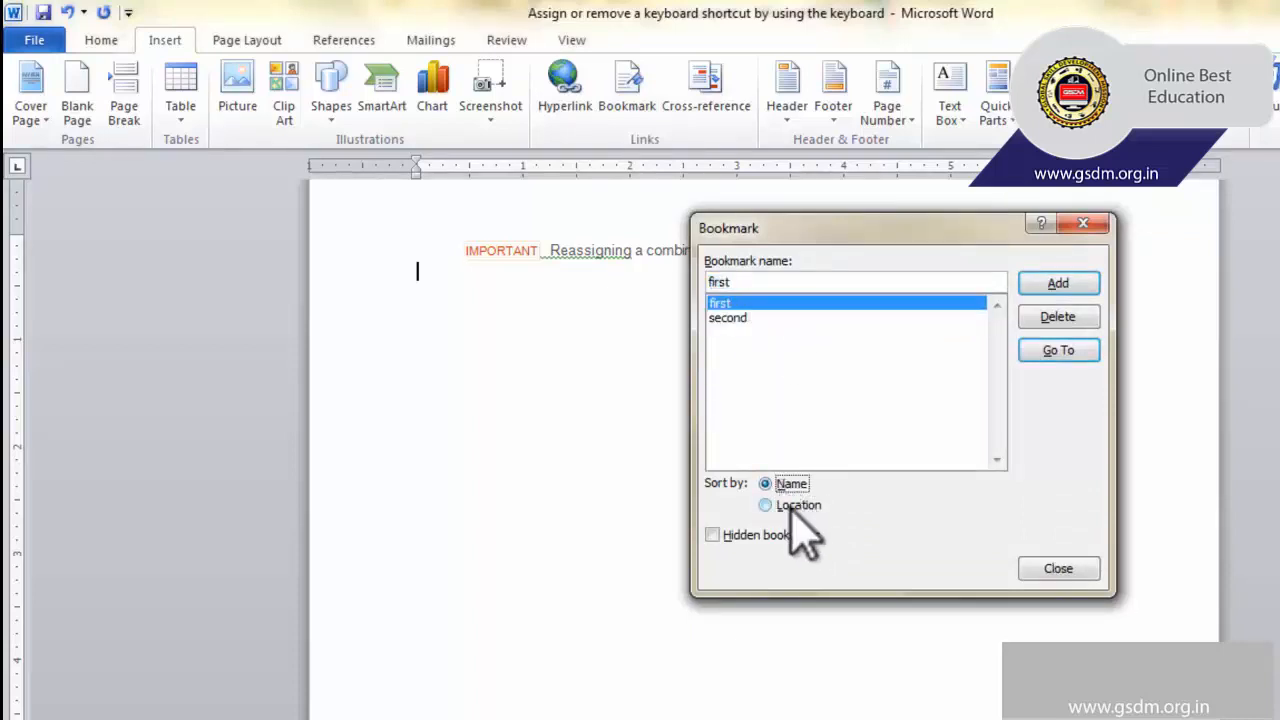
Go to the bookmark "first" and then to the bookmark "second" in the document.
{"action": "left_click", "coordinate": [770, 304]}
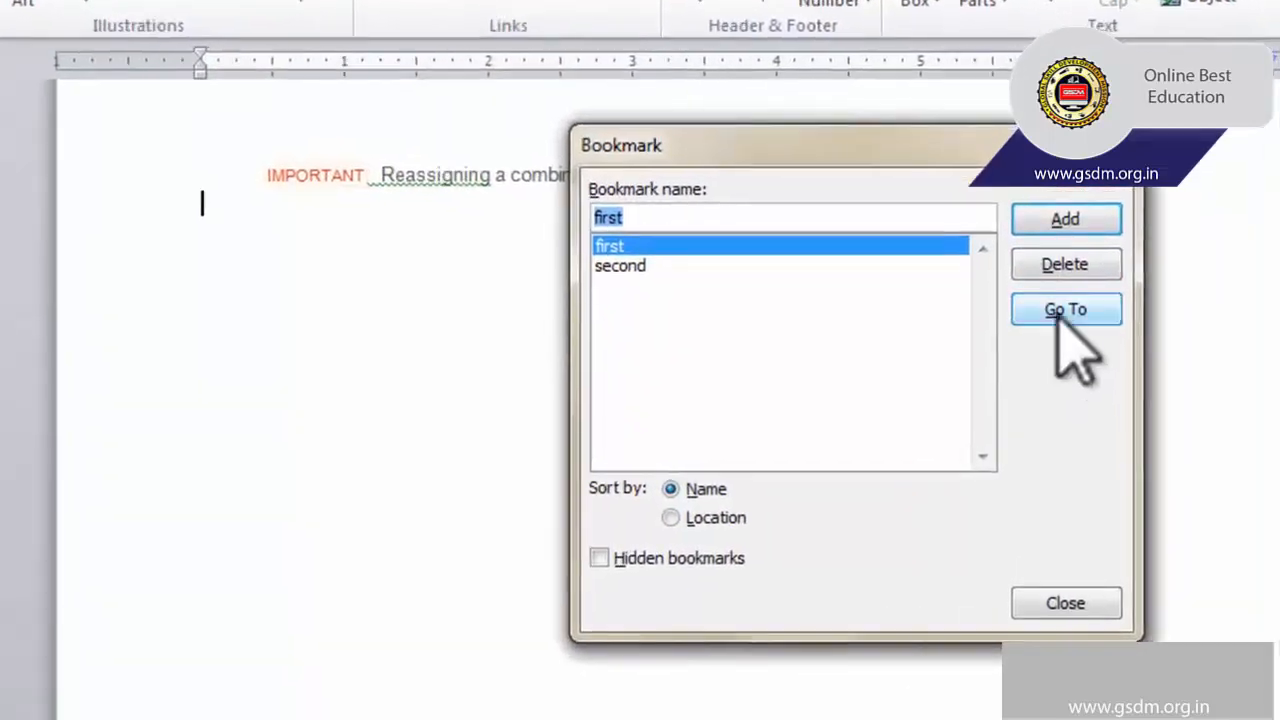
{"action": "left_click", "coordinate": [1058, 350]}
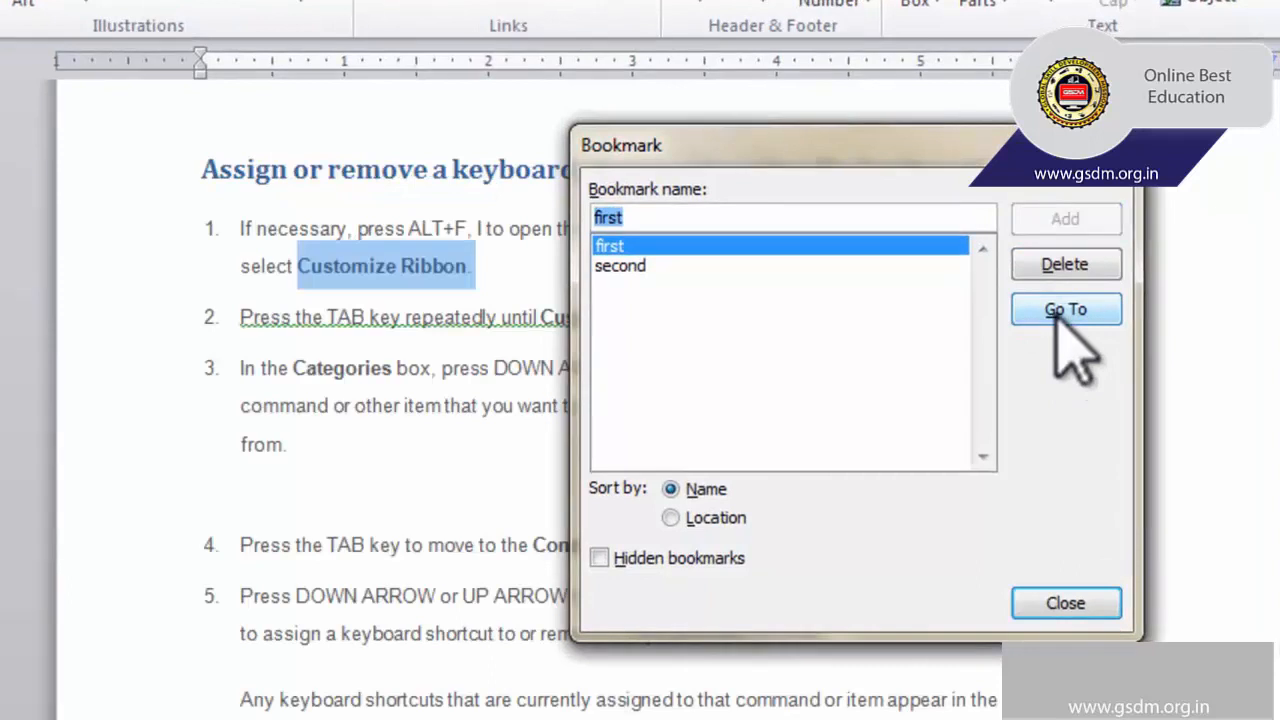
{"action": "left_click", "coordinate": [688, 266]}
{"action": "left_click", "coordinate": [1040, 312]}
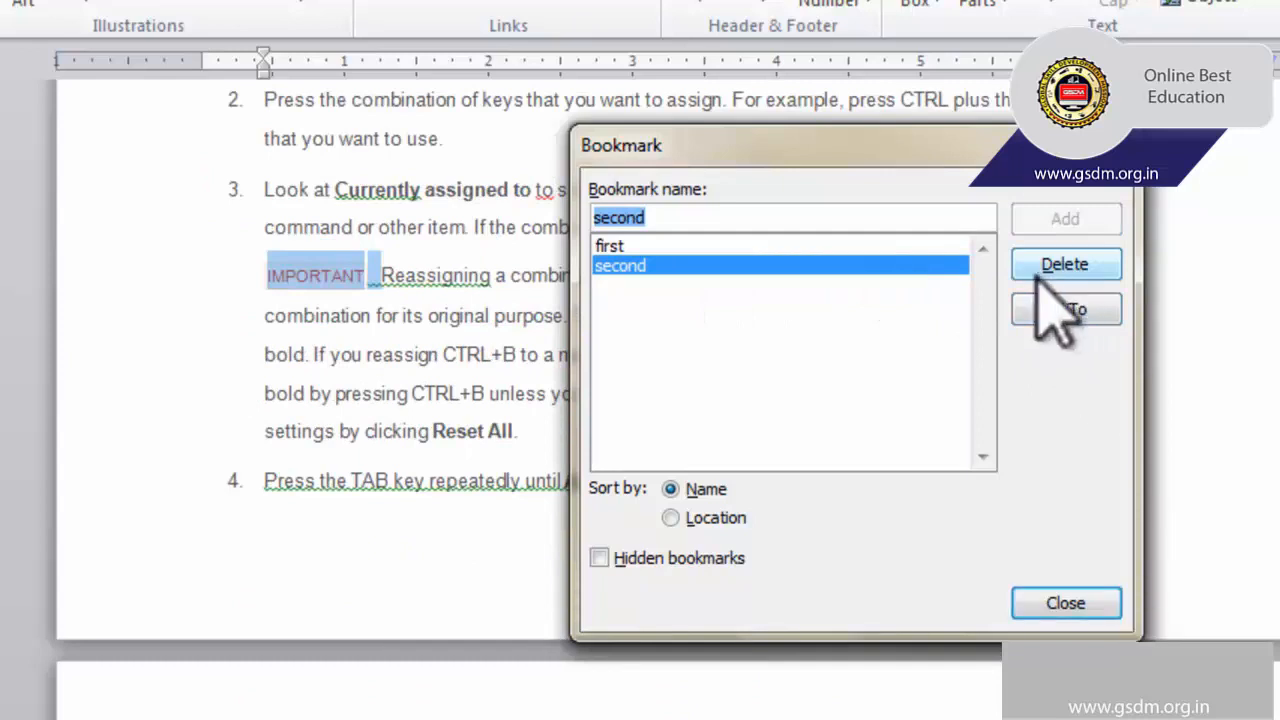
Delete the bookmark "first" and close the bookmark list.
{"action": "left_click", "coordinate": [757, 246]}
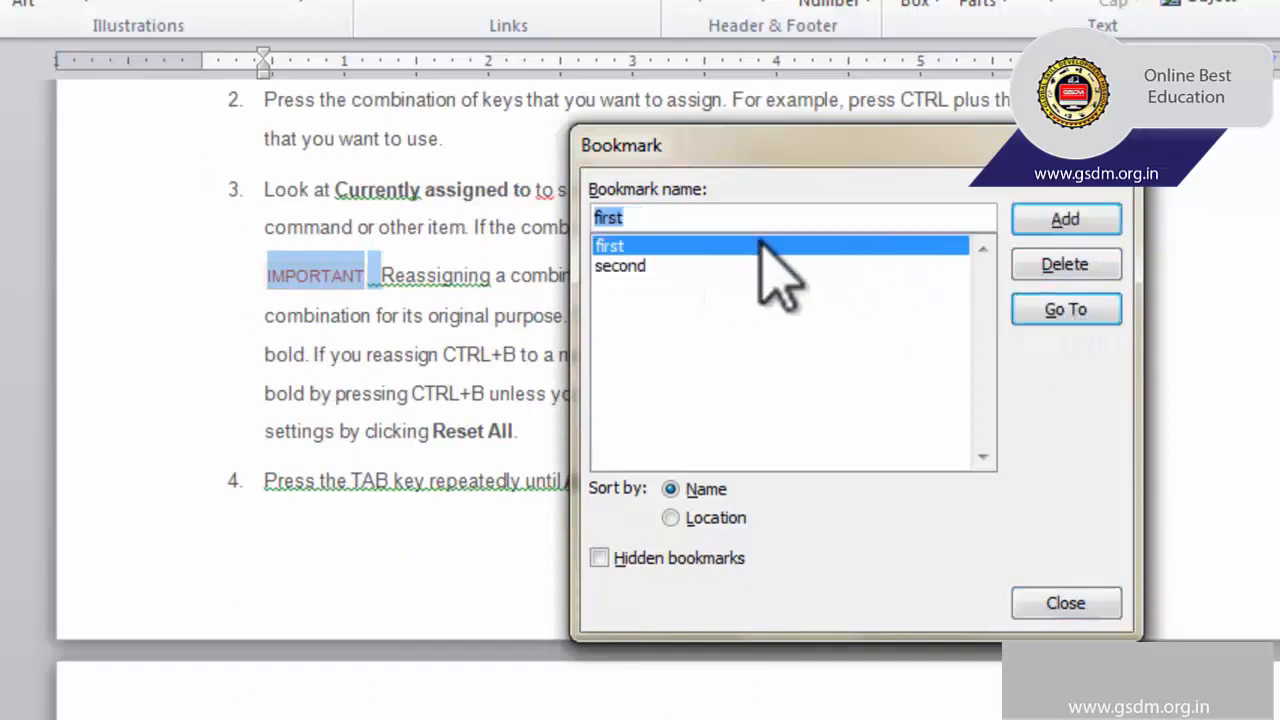
{"action": "left_click", "coordinate": [1055, 270]}
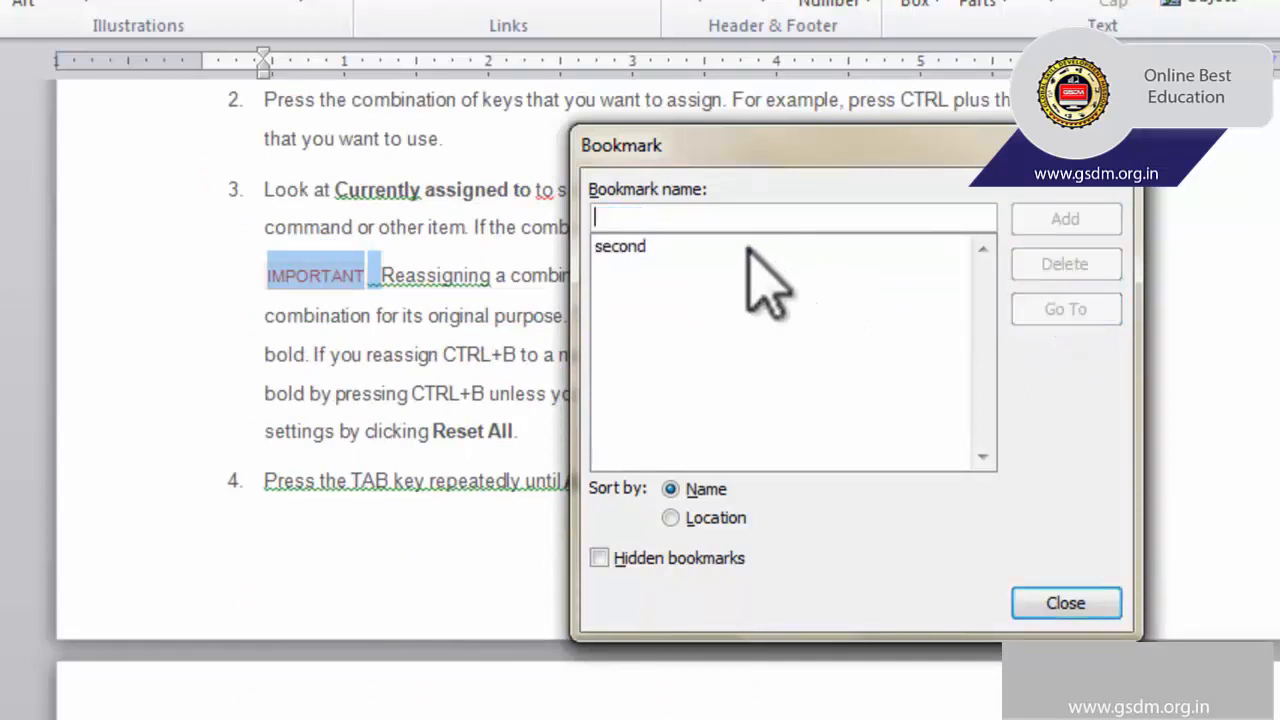
{"action": "left_click", "coordinate": [1062, 603]}
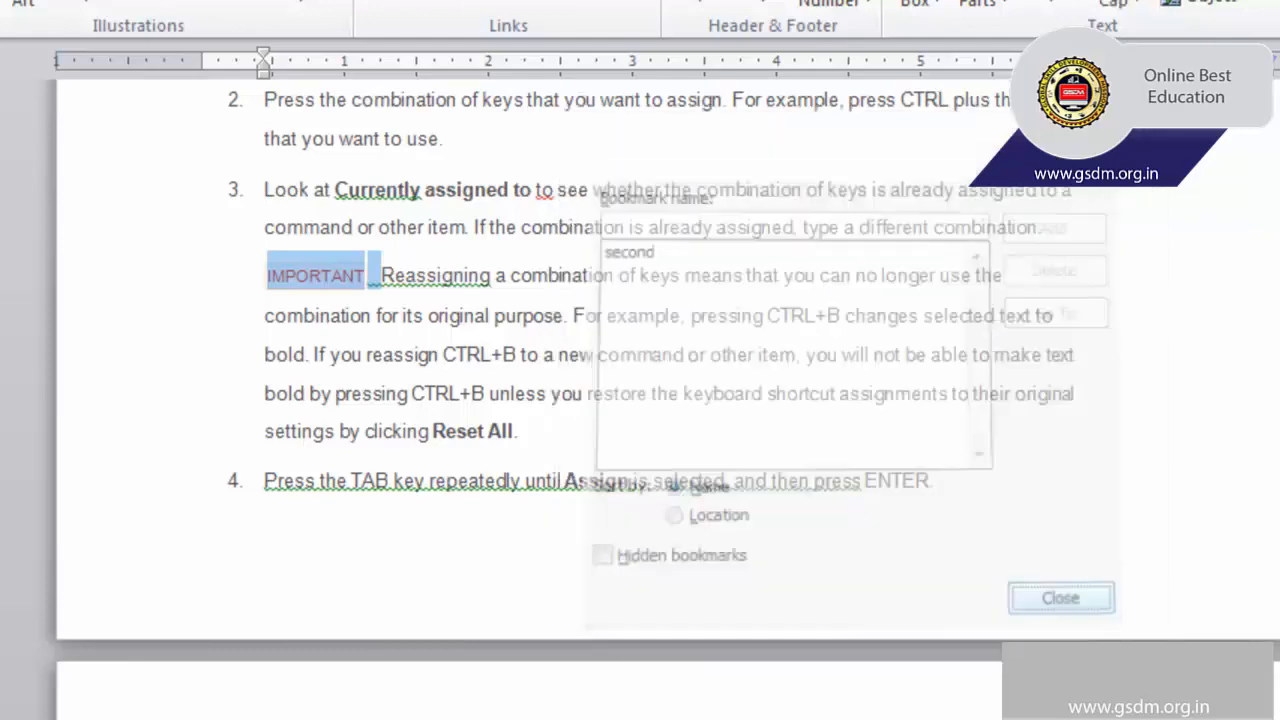
Start a cross-reference before "Press new shortcut key" in item 1, with Heading as the reference type.
{"action": "scroll", "coordinate": [752, 393], "scroll_direction": "up", "scroll_amount": 10}
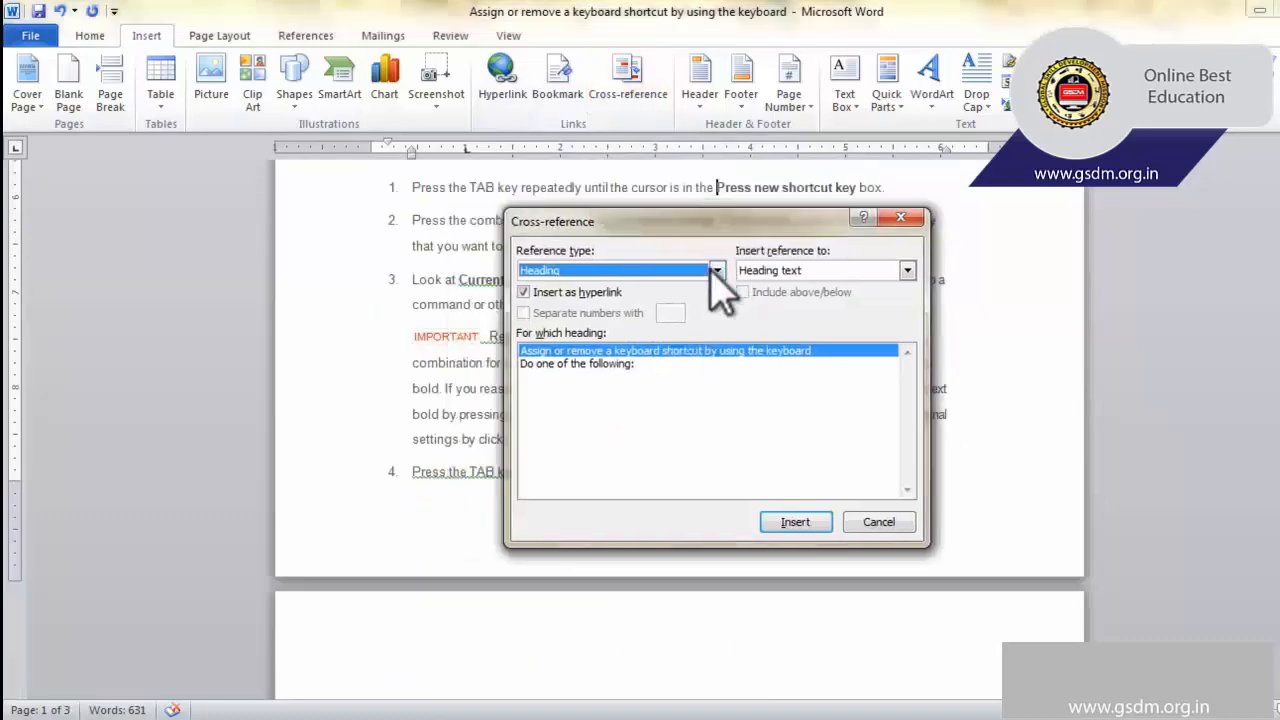
{"action": "left_click", "coordinate": [717, 270]}
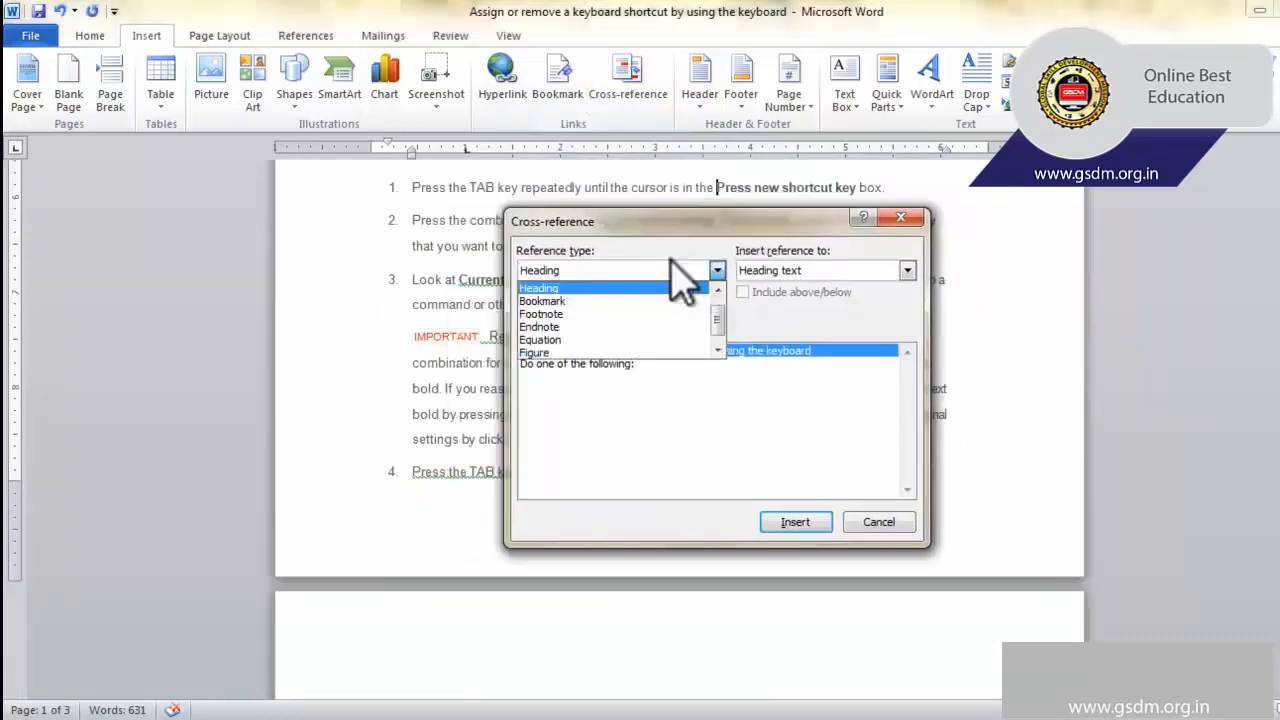
{"action": "scroll", "coordinate": [646, 281], "scroll_direction": "up", "scroll_amount": 1}
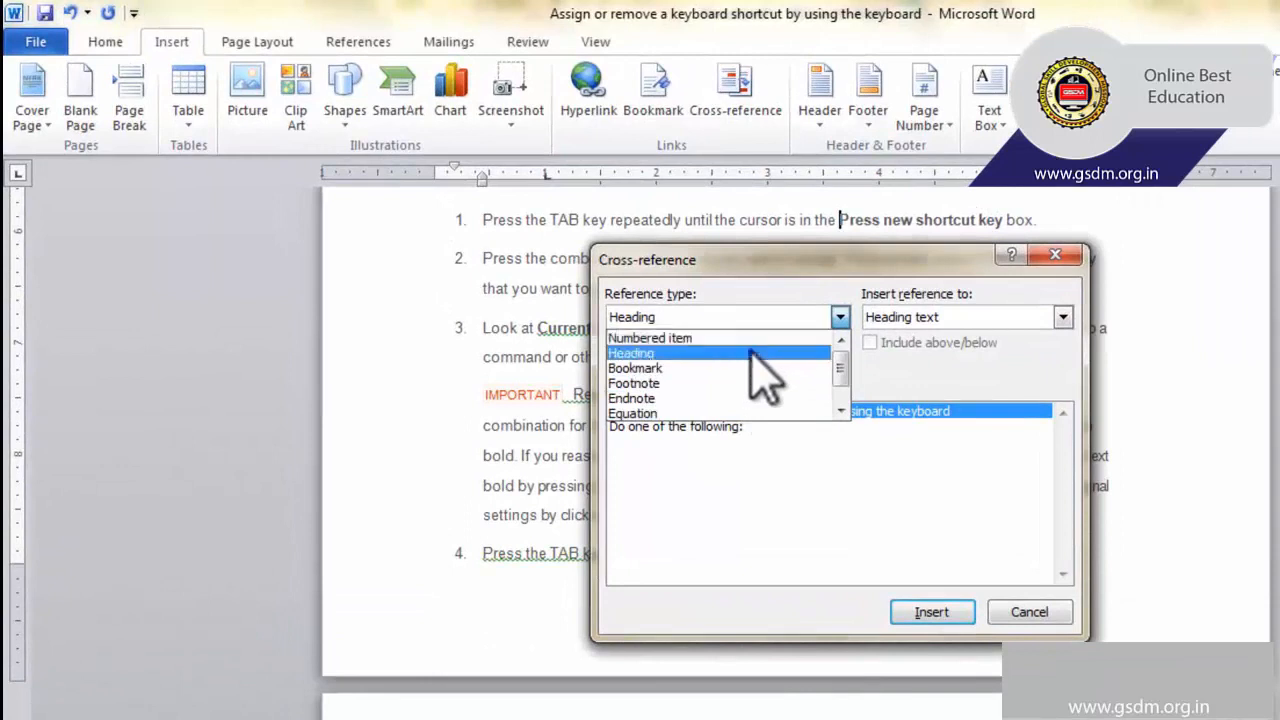
{"action": "left_click", "coordinate": [753, 352]}
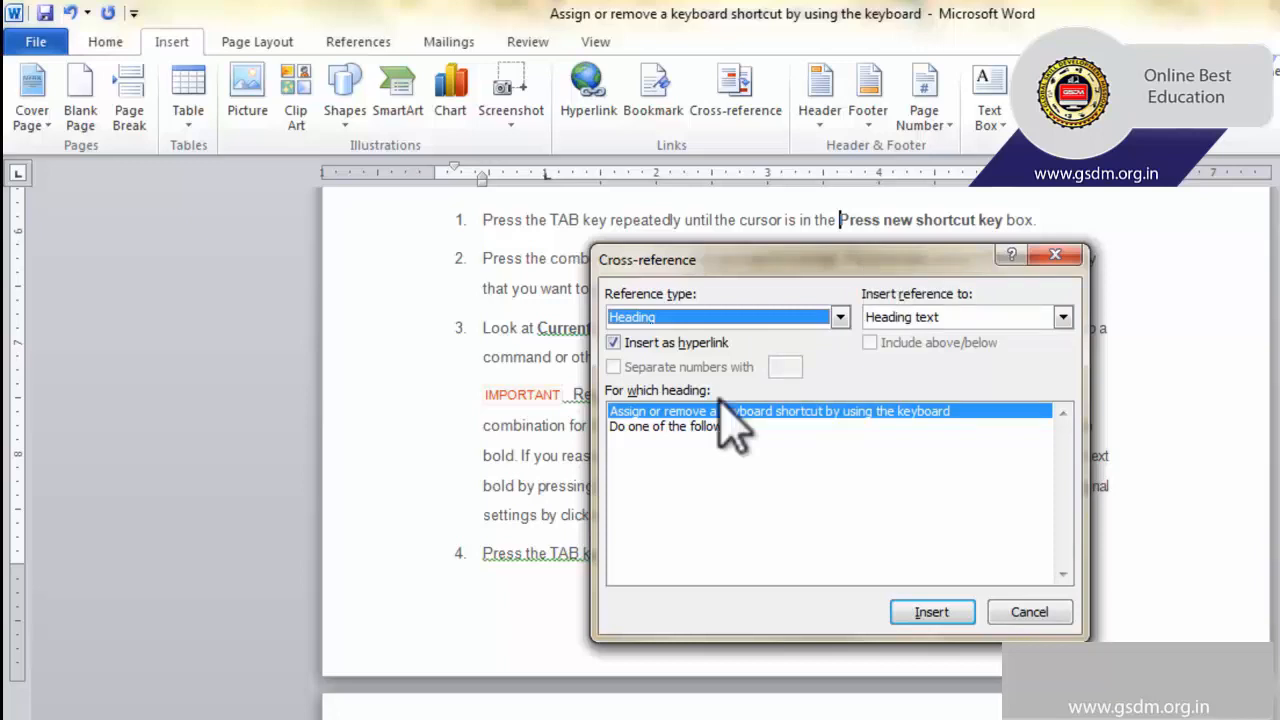
Cancel the pending cross-reference, recheck which headings are available for referencing, and close the cross-reference list without inserting anything.
{"action": "left_click", "coordinate": [1035, 610]}
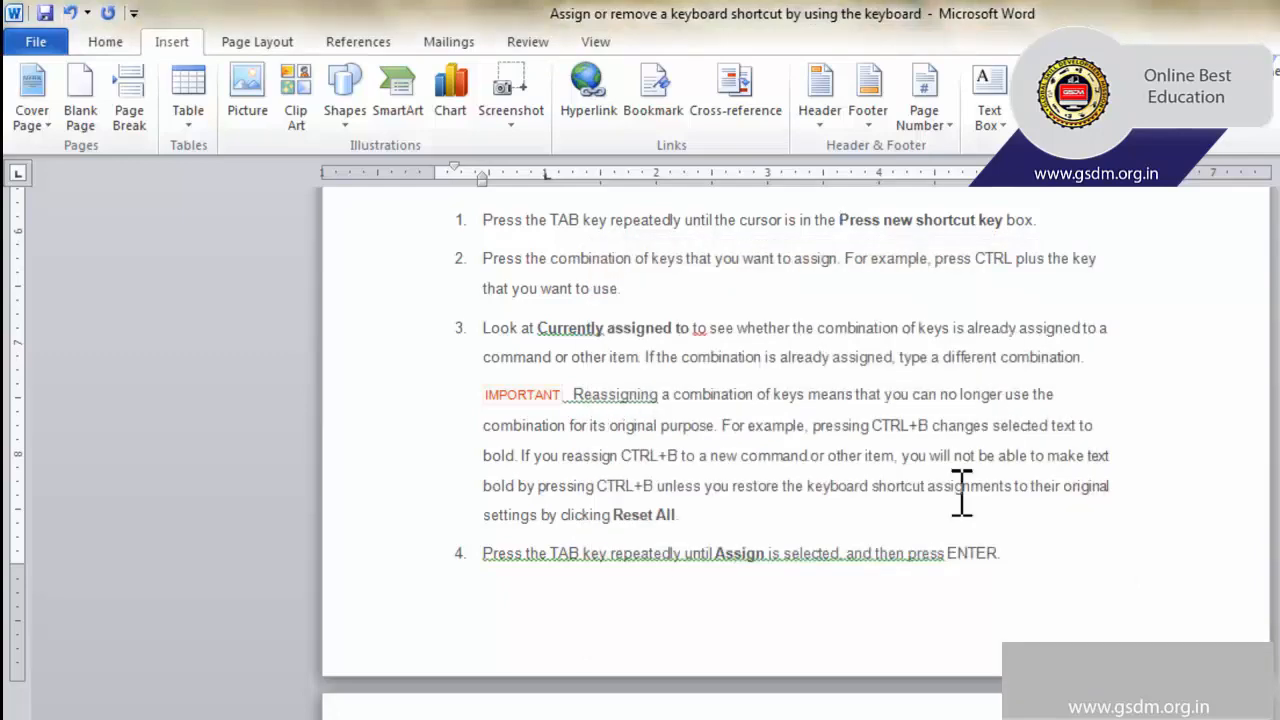
{"action": "scroll", "coordinate": [902, 556], "scroll_direction": "down", "scroll_amount": 2}
{"action": "scroll", "coordinate": [902, 556], "scroll_direction": "down", "scroll_amount": 6}
{"action": "scroll", "coordinate": [833, 500], "scroll_direction": "up", "scroll_amount": 7}
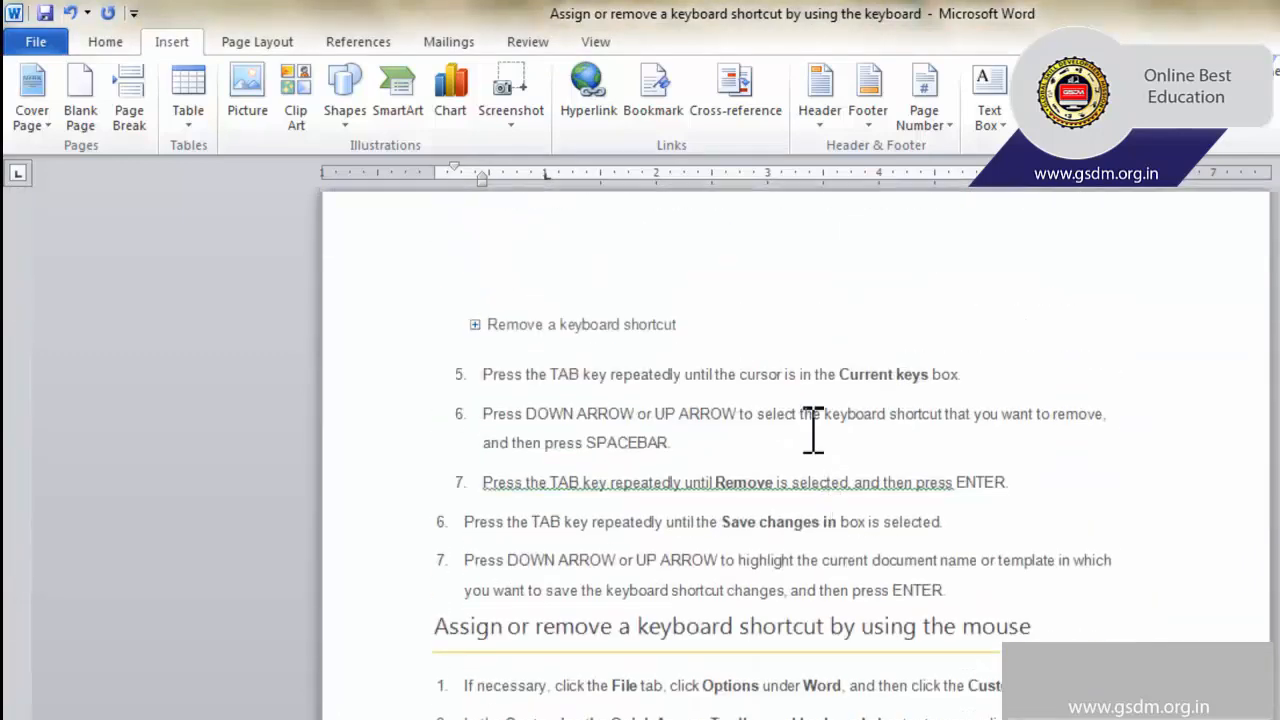
{"action": "left_click", "coordinate": [735, 100]}
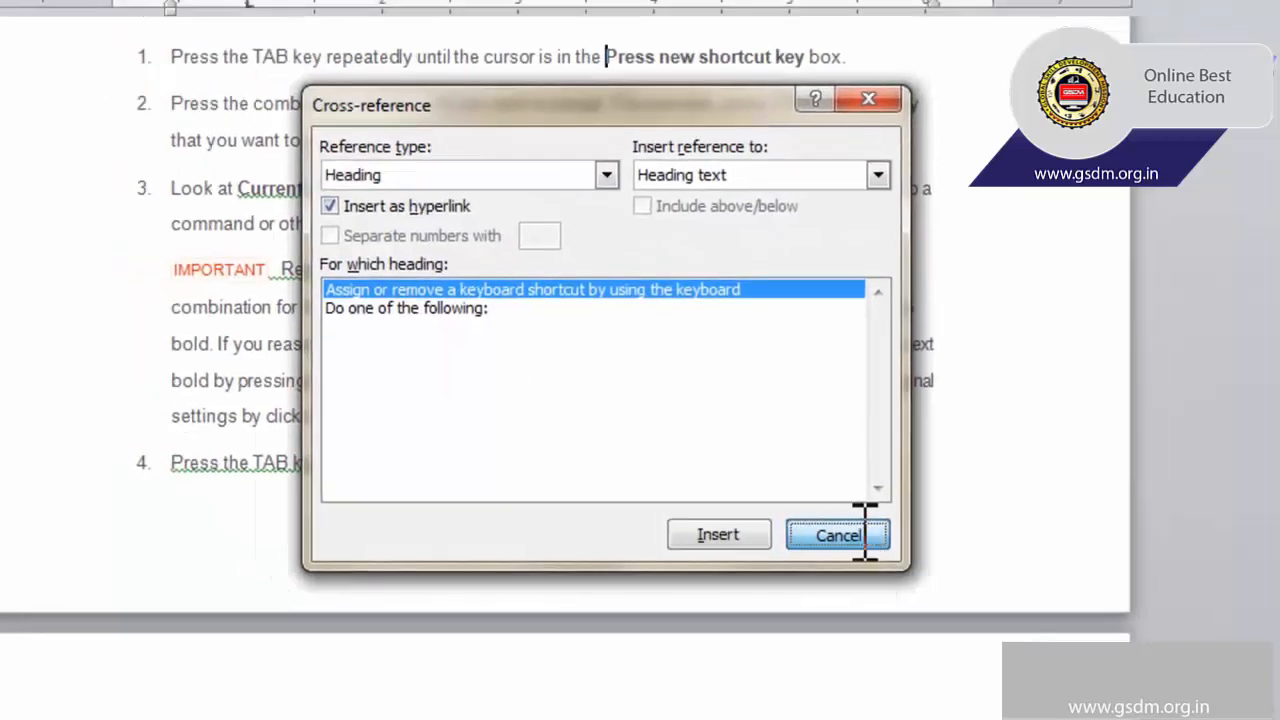
{"action": "left_click", "coordinate": [850, 536]}
Apply the Heading 1 style to the line "Assign or remove a keyboard shortcut by using the mouse" on page 2.
{"action": "scroll", "coordinate": [766, 457], "scroll_direction": "down", "scroll_amount": 5}
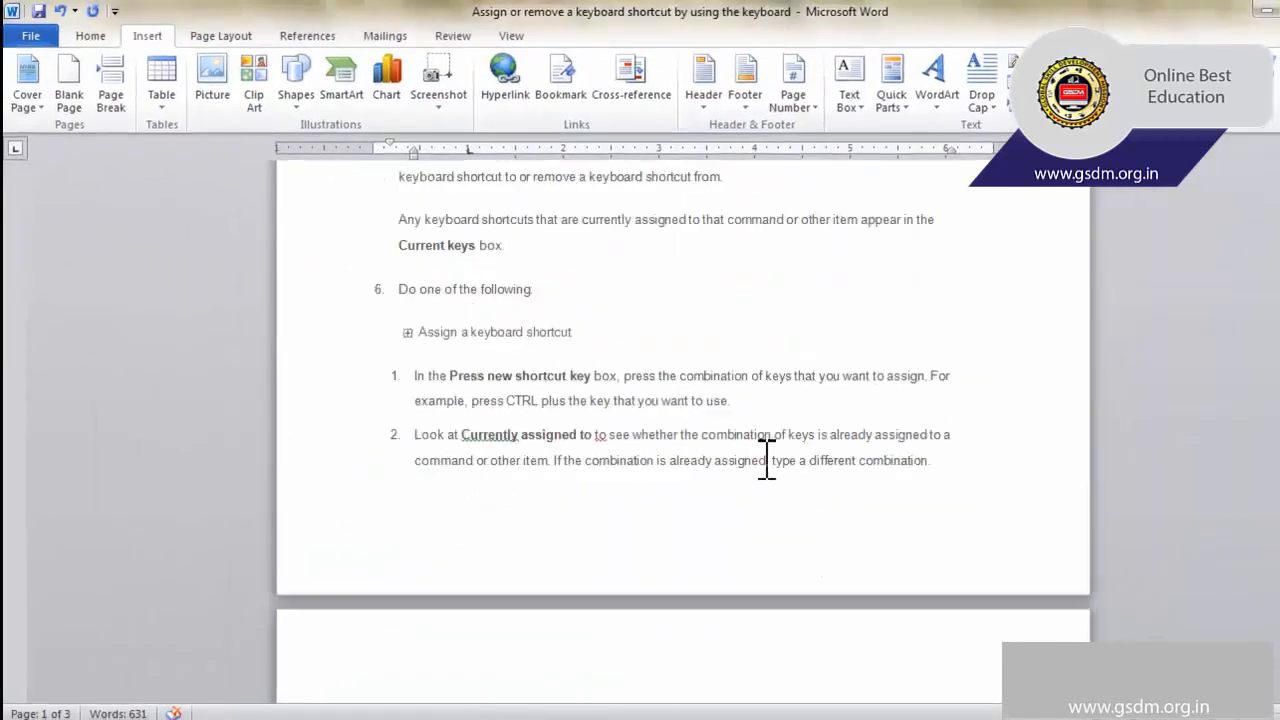
{"action": "scroll", "coordinate": [777, 451], "scroll_direction": "up", "scroll_amount": 5}
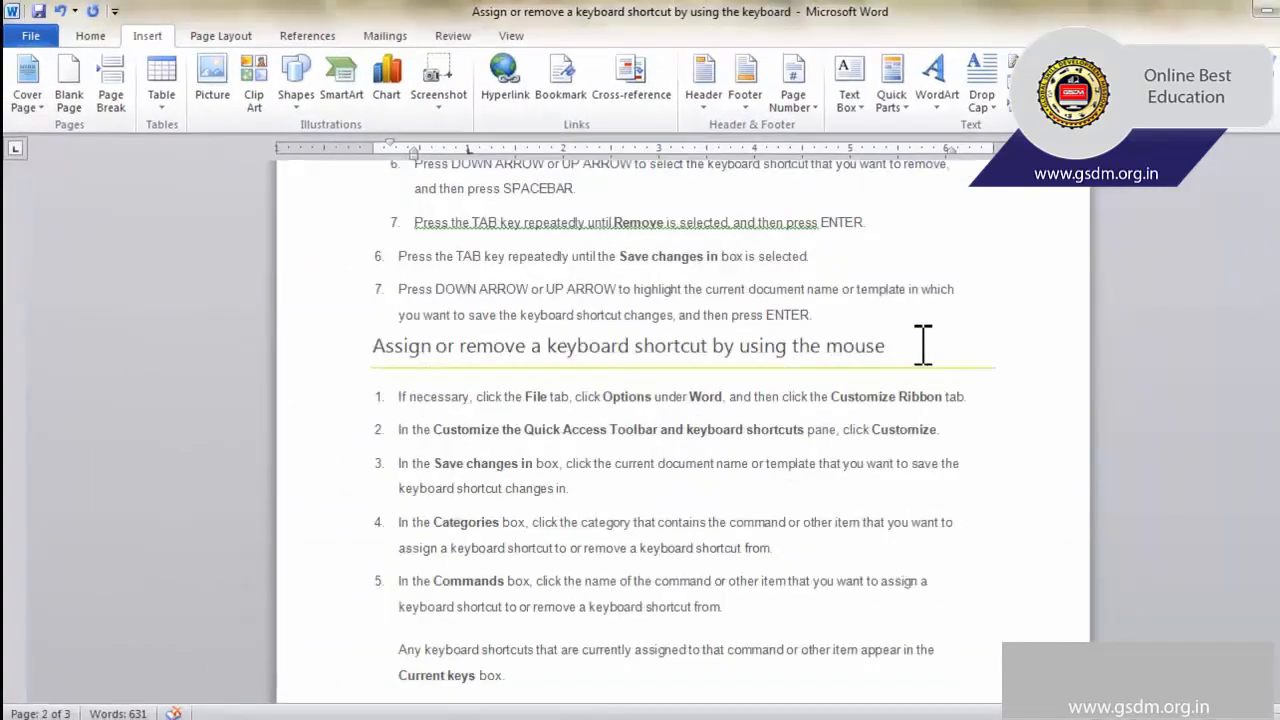
{"action": "left_click_drag", "start_coordinate": [893, 346], "coordinate": [363, 352]}
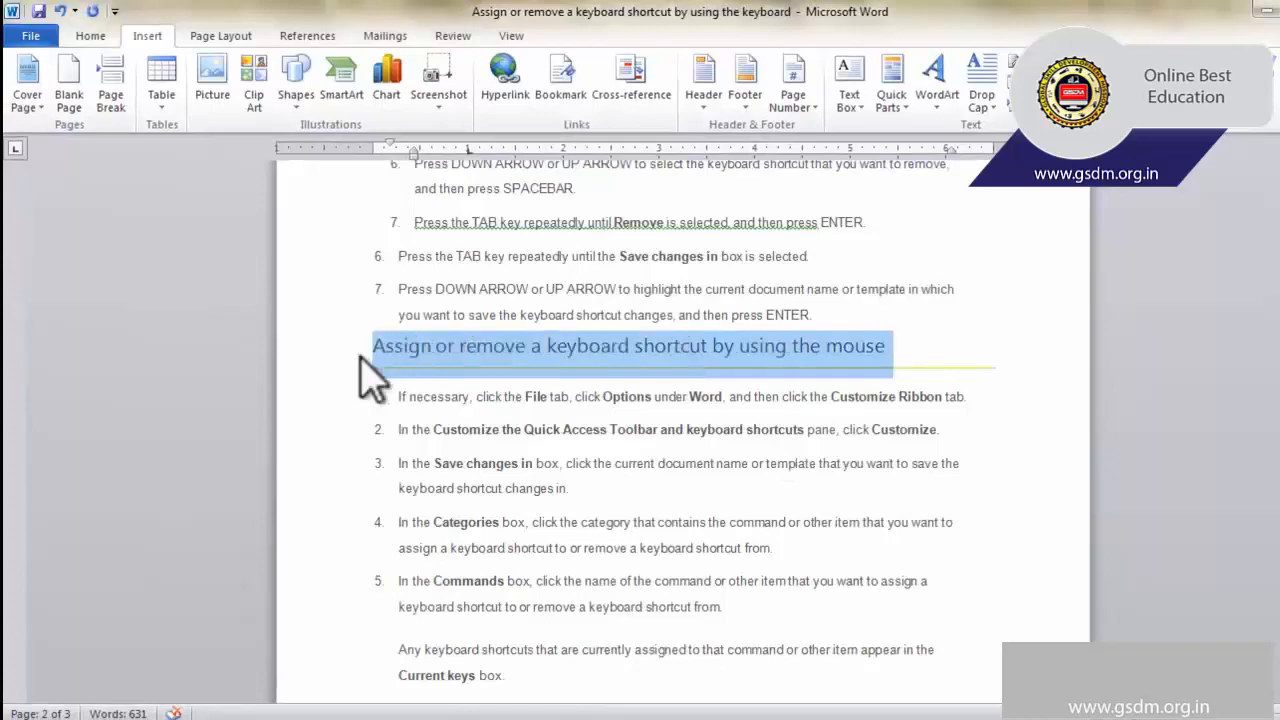
{"action": "left_click", "coordinate": [90, 36]}
{"action": "left_click", "coordinate": [829, 98]}
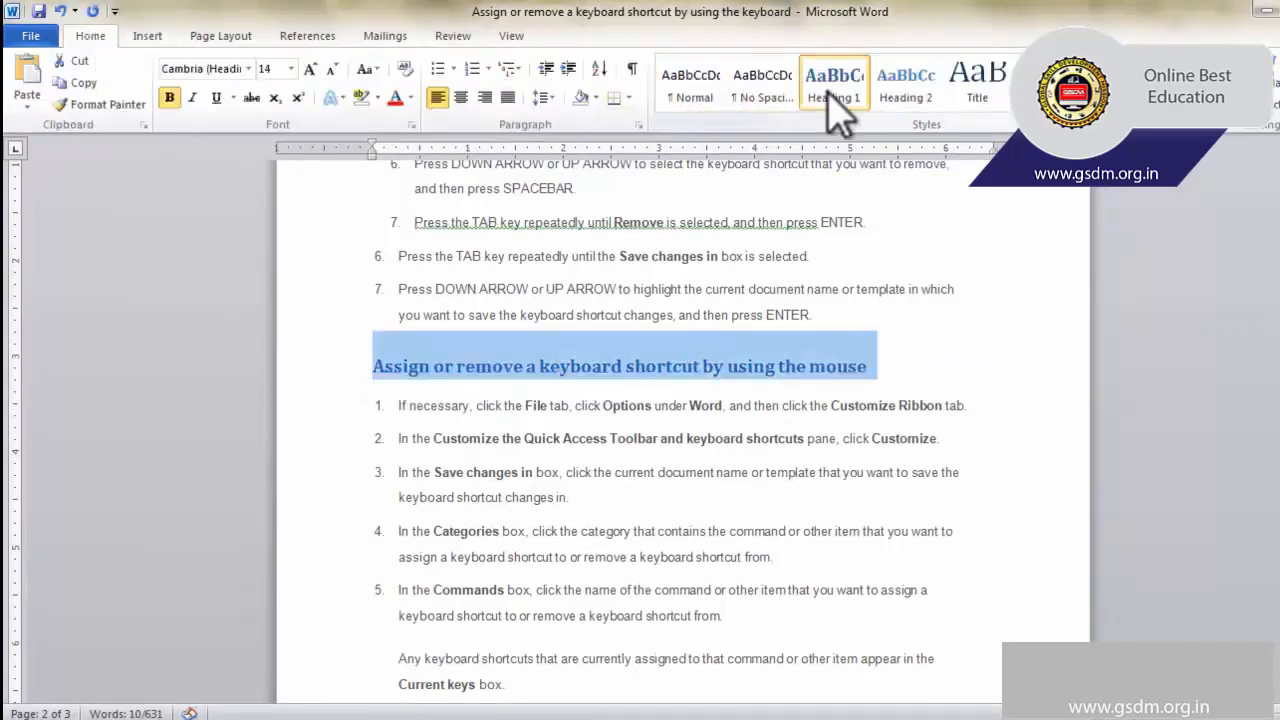
From the "Remove a keyboard shortcut" line, review the headings available for a cross-reference and cancel without inserting one.
{"action": "scroll", "coordinate": [700, 270], "scroll_direction": "up", "scroll_amount": 3}
{"action": "left_click", "coordinate": [666, 291]}
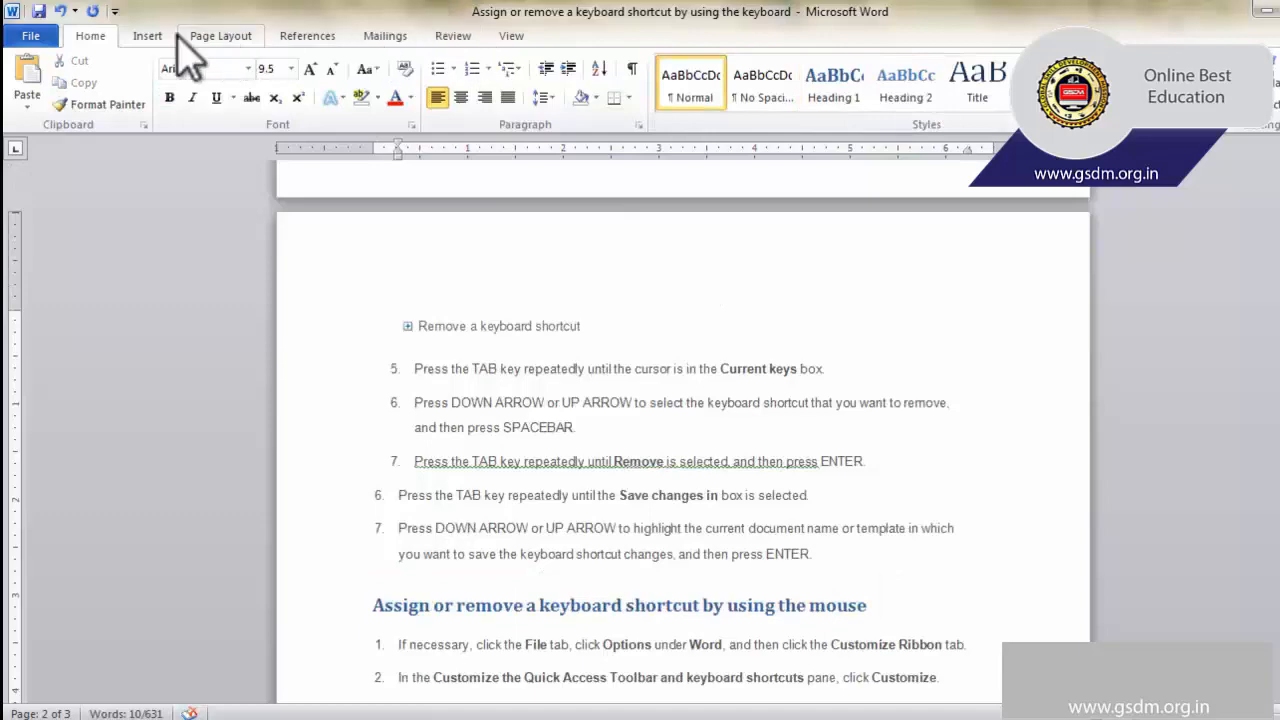
{"action": "left_click", "coordinate": [152, 36]}
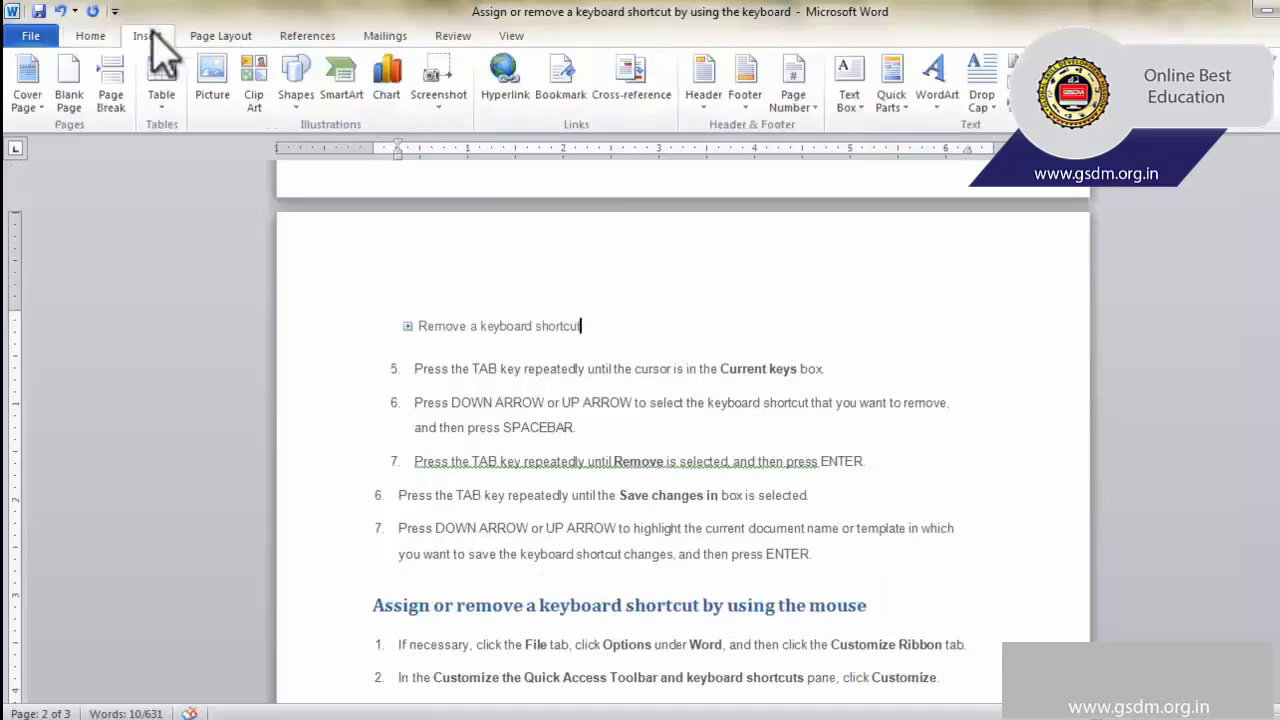
{"action": "left_click", "coordinate": [636, 85]}
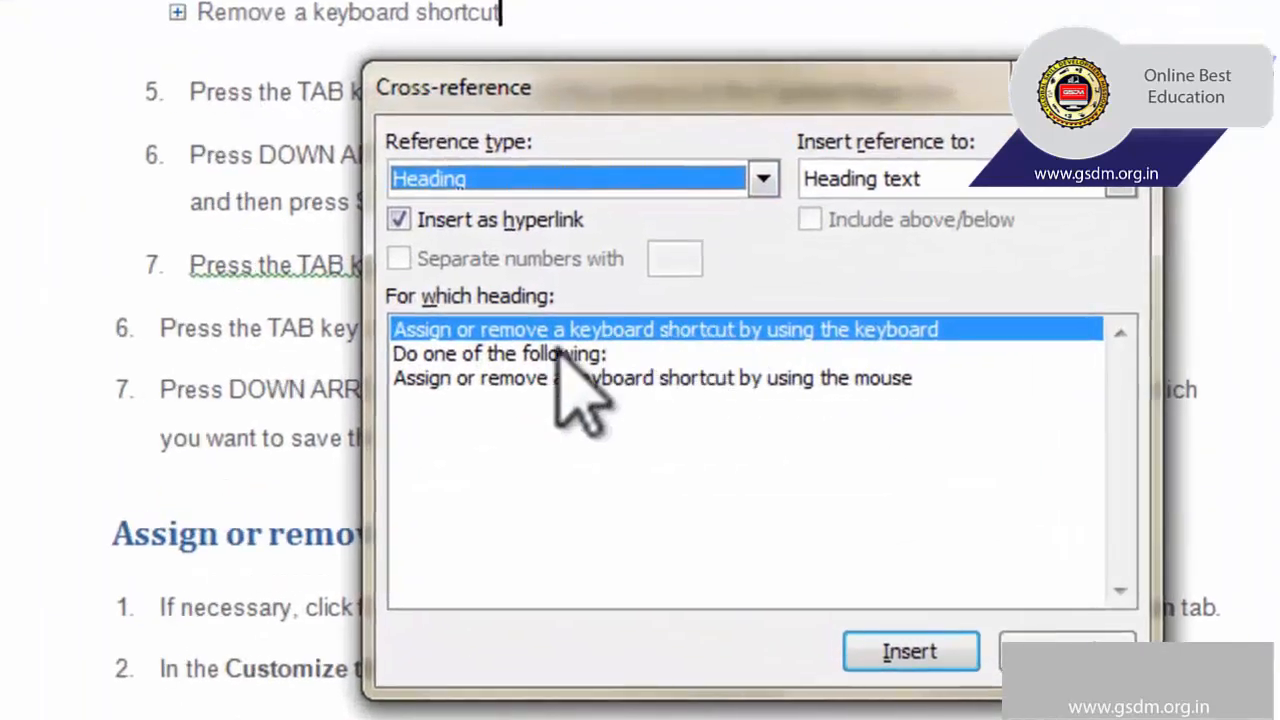
{"action": "left_click", "coordinate": [562, 352]}
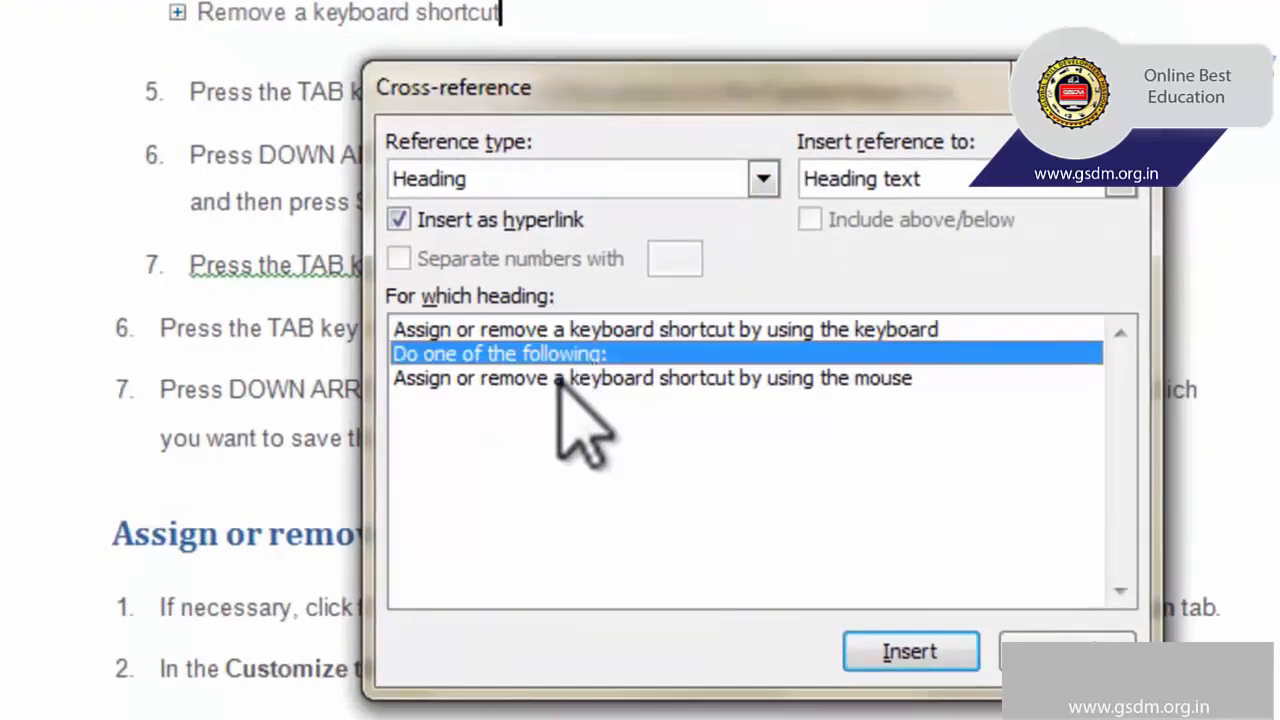
{"action": "left_click", "coordinate": [560, 378]}
{"action": "left_click", "coordinate": [600, 332]}
{"action": "left_click", "coordinate": [595, 354]}
{"action": "left_click", "coordinate": [598, 379]}
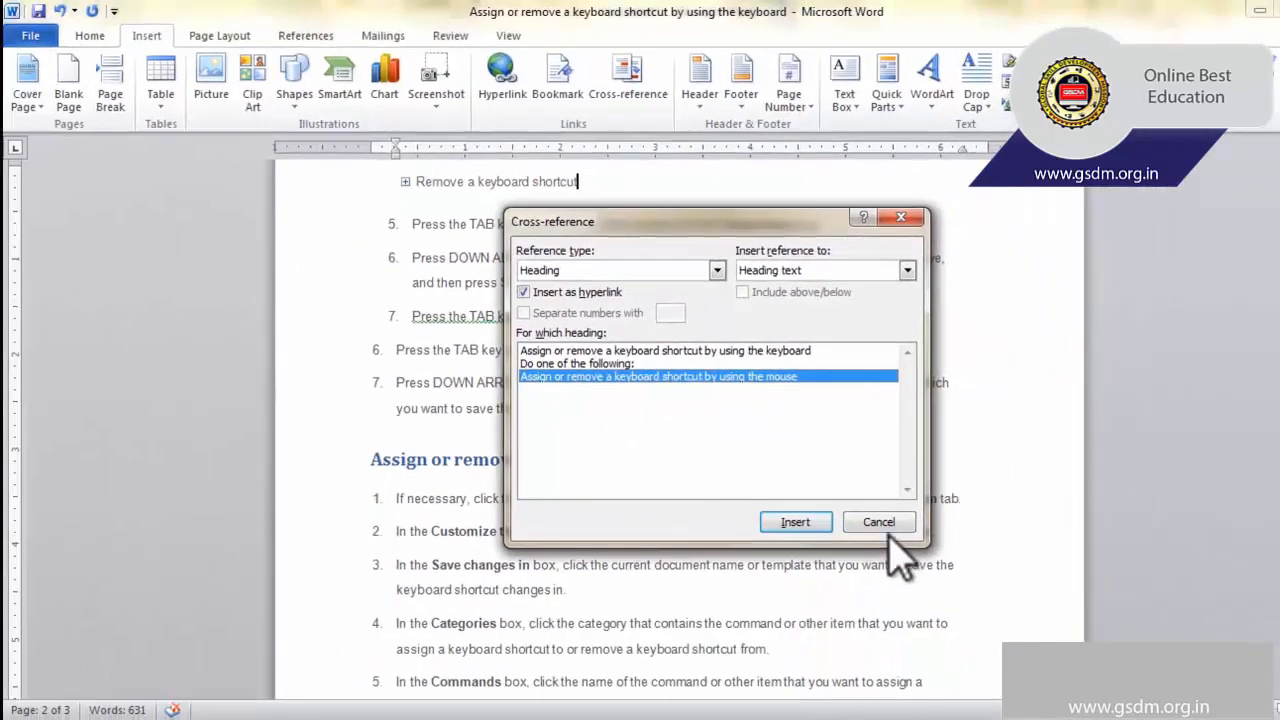
{"action": "left_click", "coordinate": [1085, 652]}
Insert a hyperlinked heading-text cross-reference to "Assign or remove a keyboard shortcut by using the keyboard" below the IMPORTANT line on the last page.
{"action": "scroll", "coordinate": [823, 517], "scroll_direction": "down", "scroll_amount": 10}
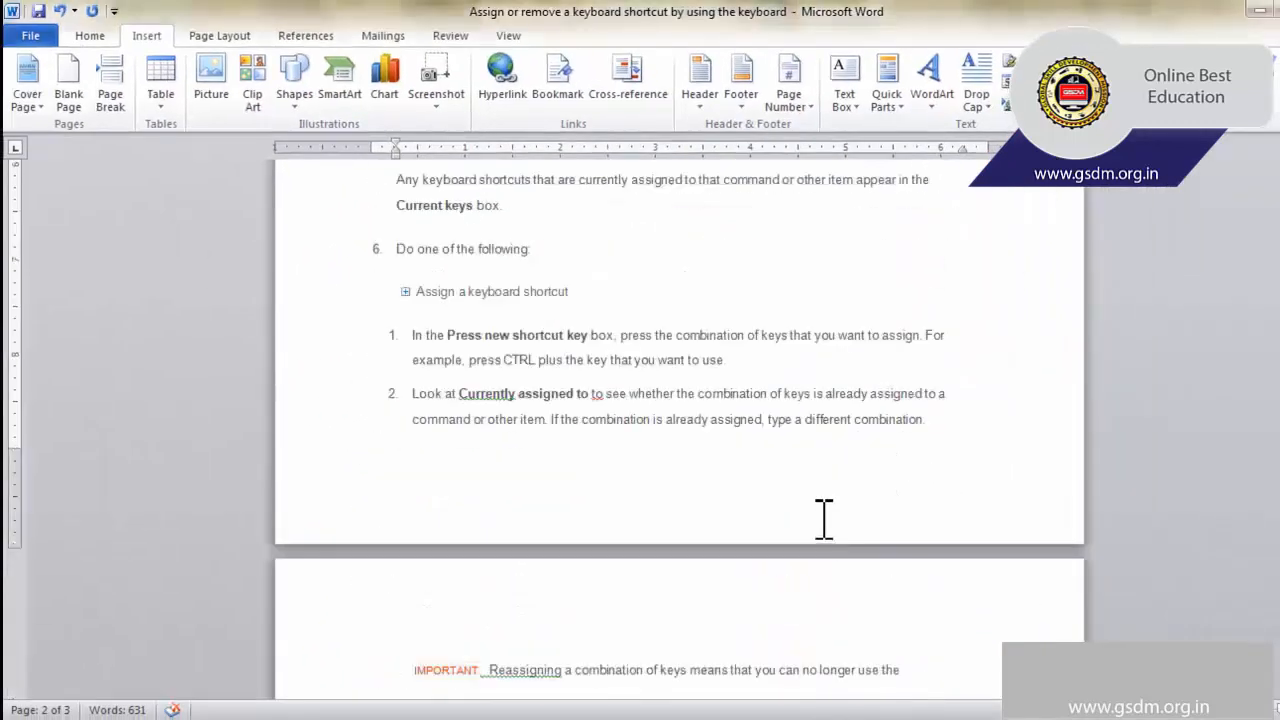
{"action": "left_click", "coordinate": [461, 406]}
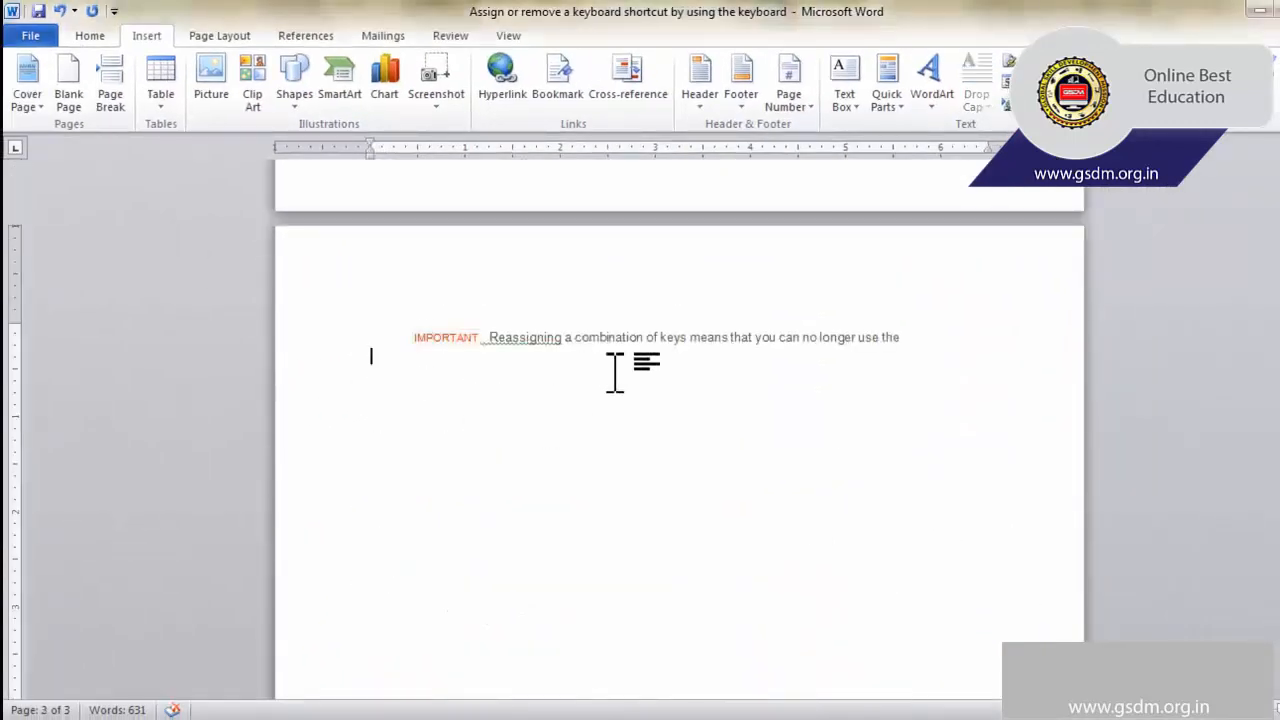
{"action": "left_click", "coordinate": [645, 96]}
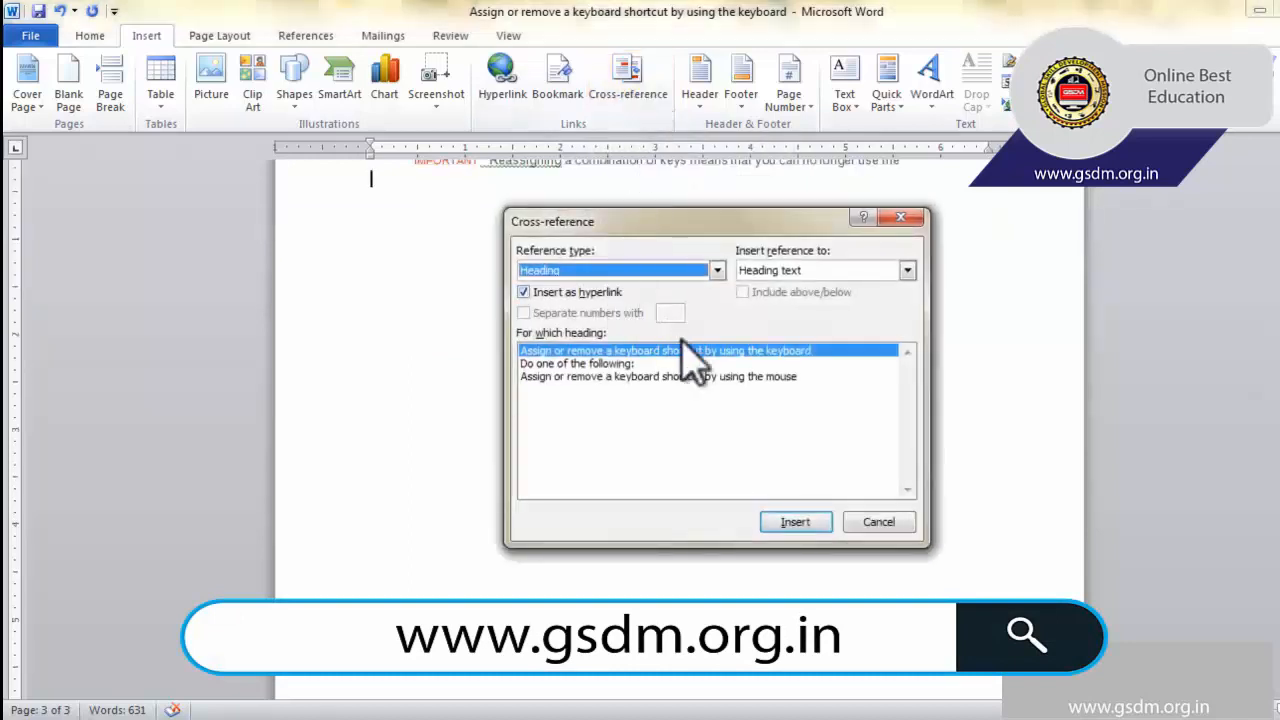
{"action": "left_click", "coordinate": [609, 364]}
{"action": "left_click", "coordinate": [675, 351]}
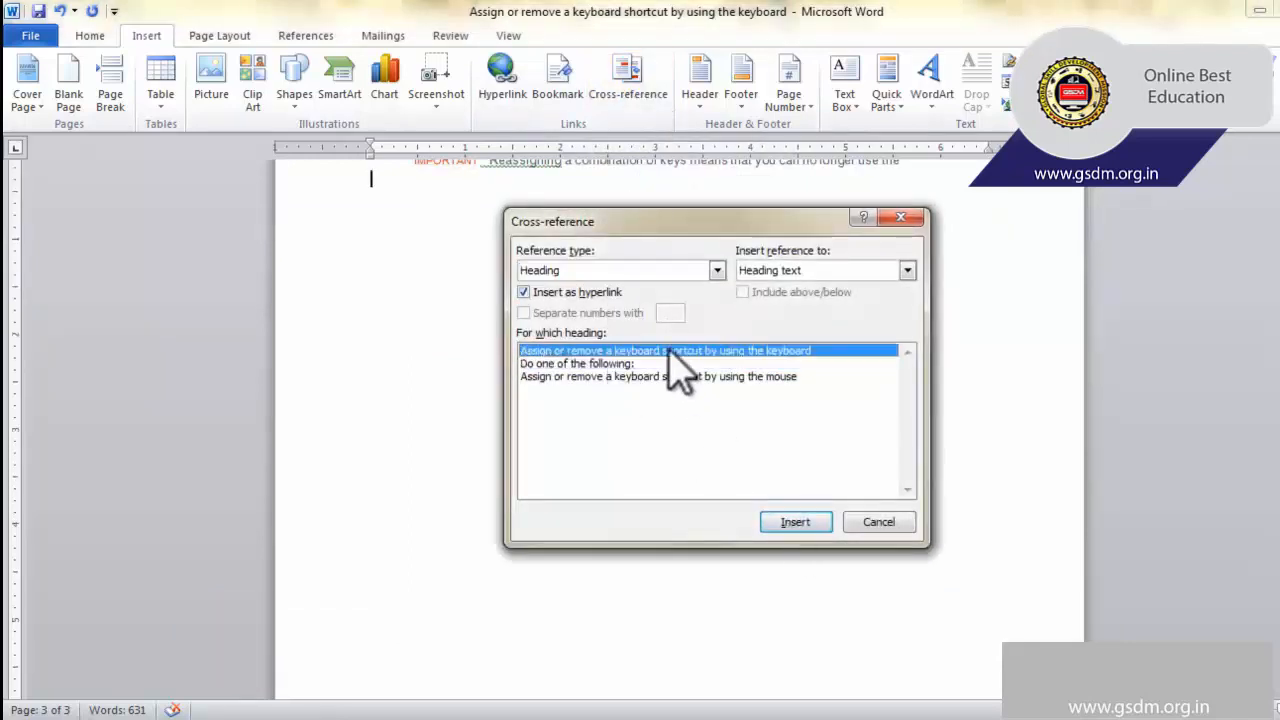
{"action": "left_click", "coordinate": [792, 522]}
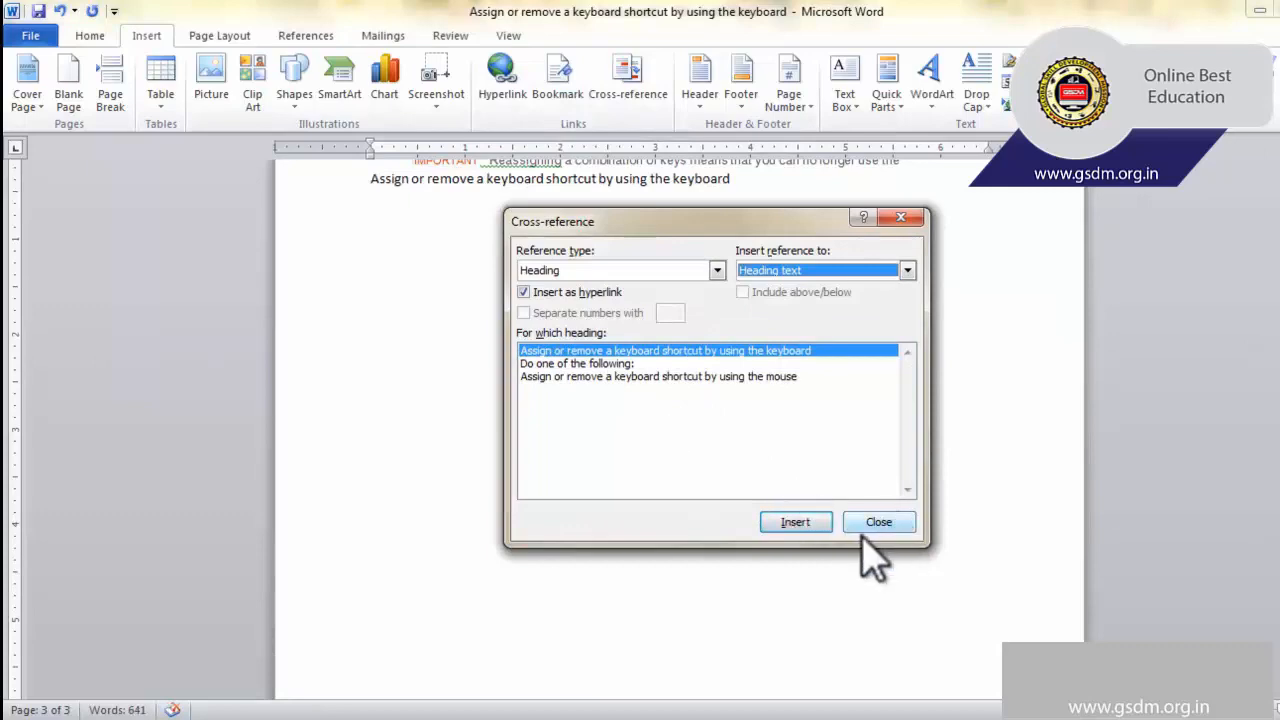
{"action": "left_click", "coordinate": [869, 522]}
Add the text "For more details : - " in front of the cross-reference on the last page.
{"action": "left_click", "coordinate": [363, 178]}
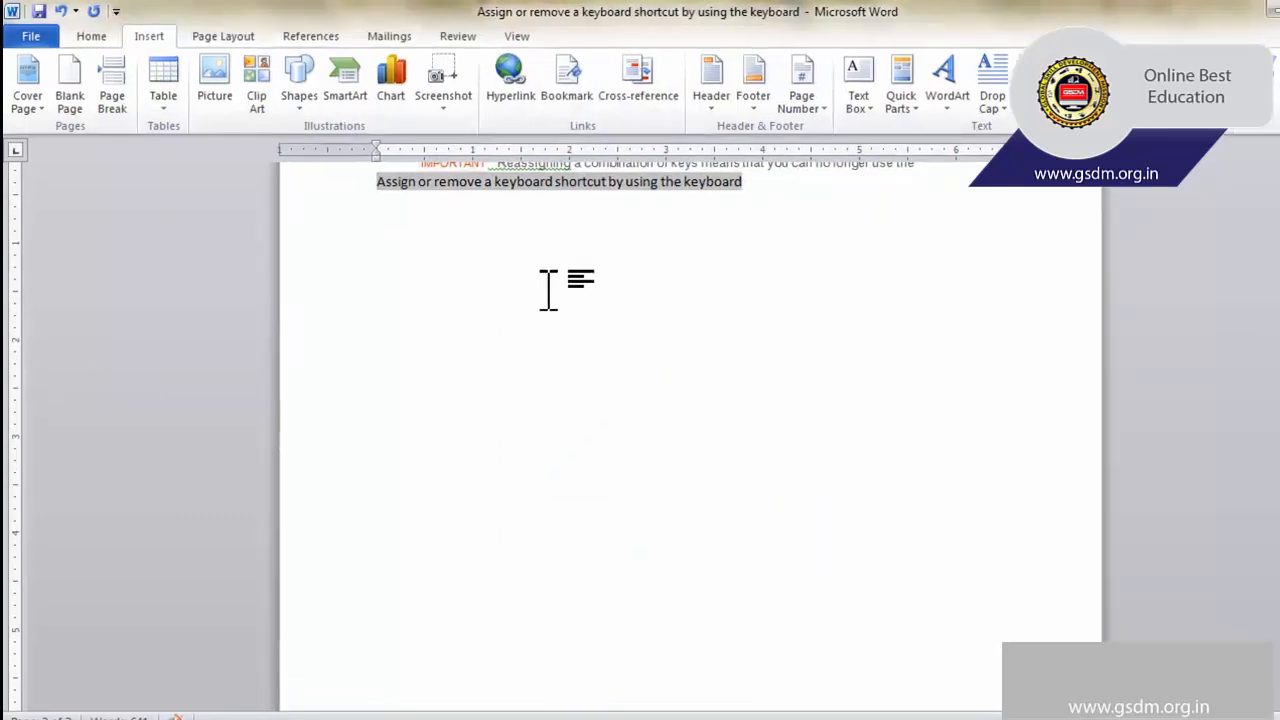
{"action": "type", "text": "For m"}
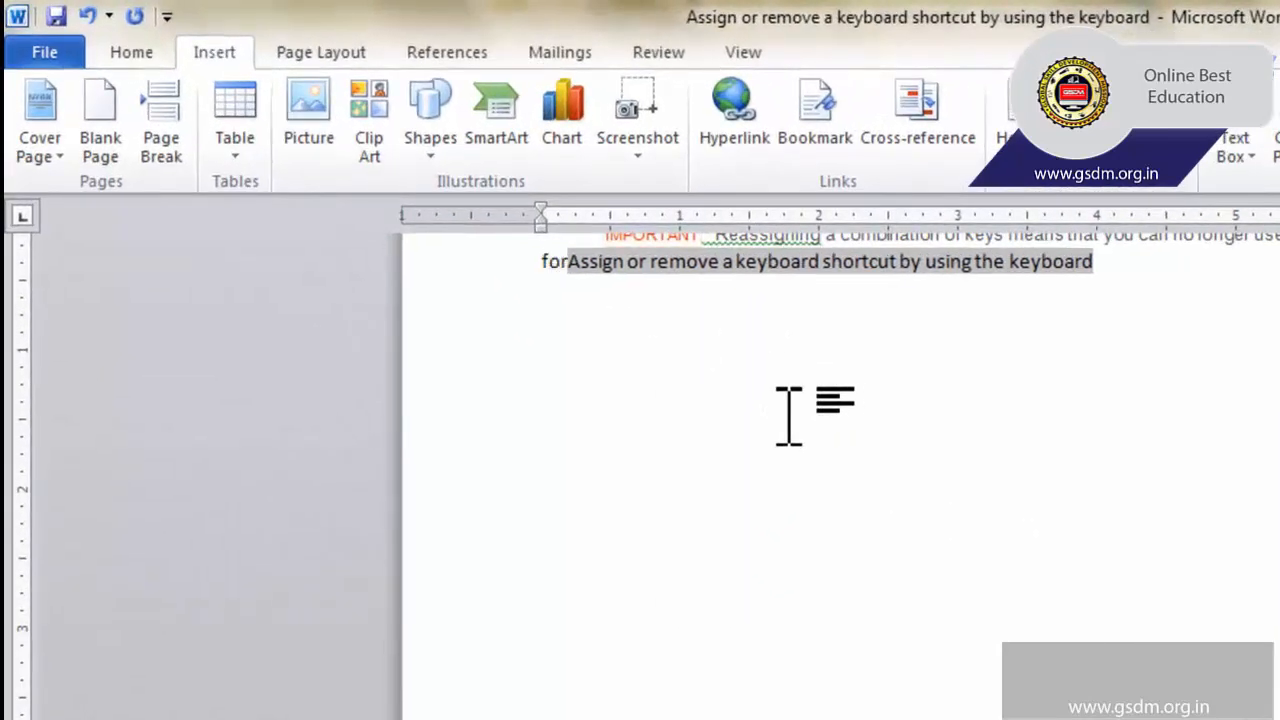
{"action": "type", "text": "ore detaiol"}
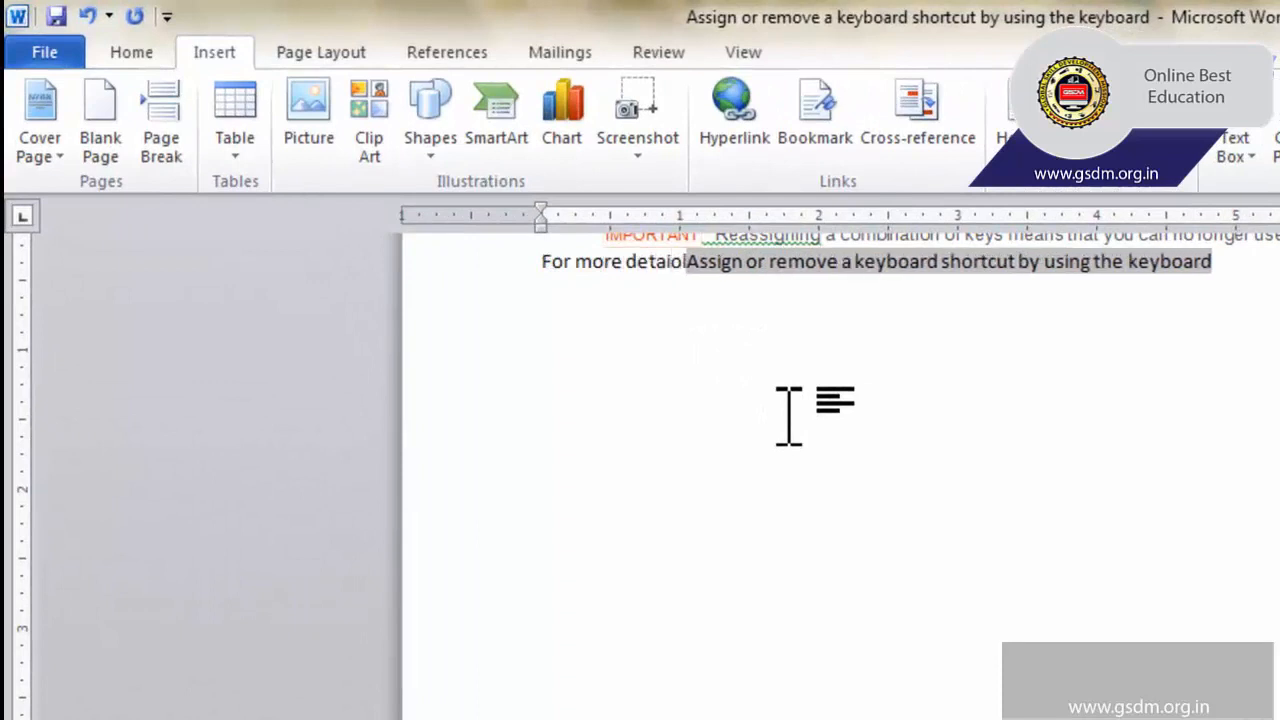
{"action": "key", "text": "BackSpace"}
{"action": "key", "text": "BackSpace"}
{"action": "key", "text": "BackSpace"}
{"action": "type", "text": "ils "}
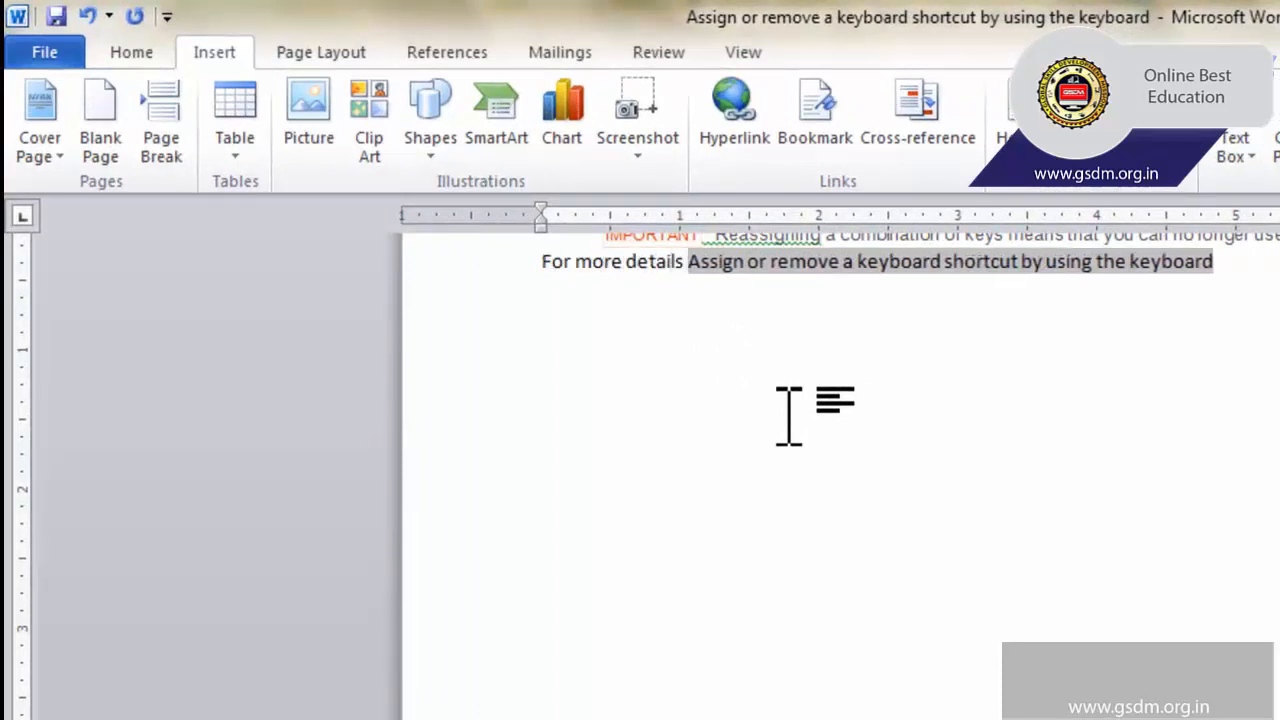
{"action": "type", "text": ": "}
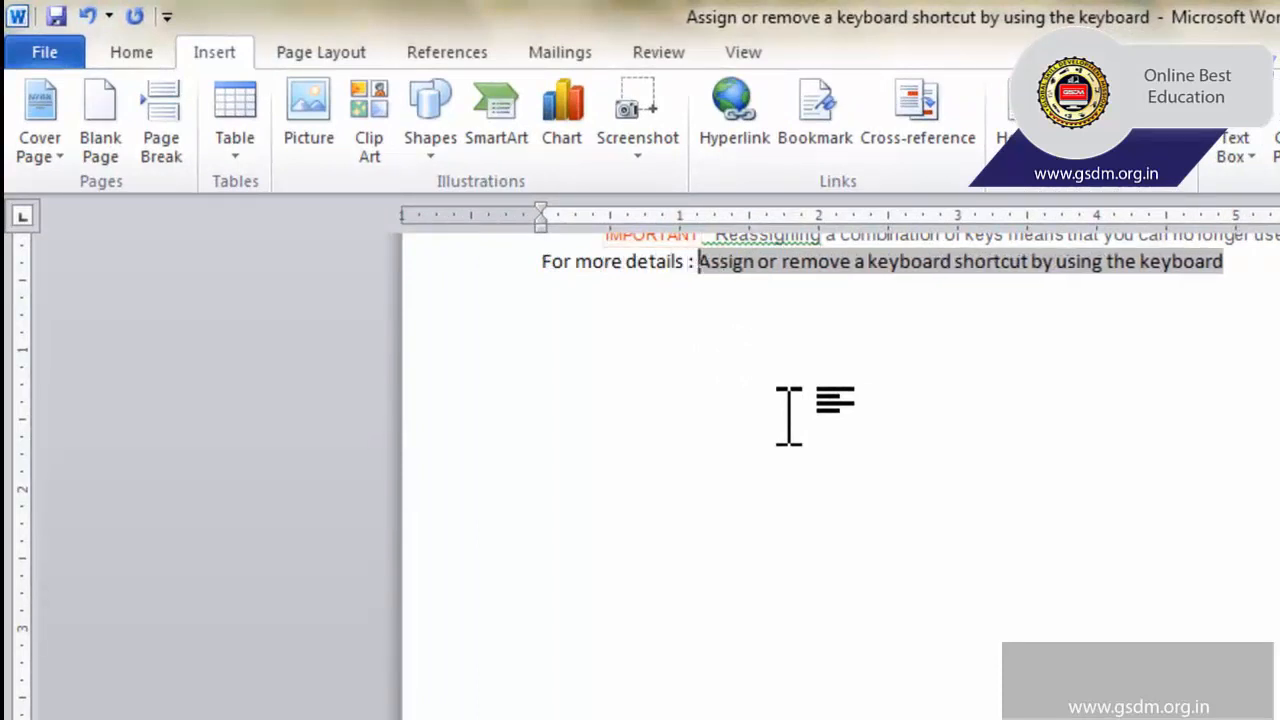
{"action": "type", "text": "-"}
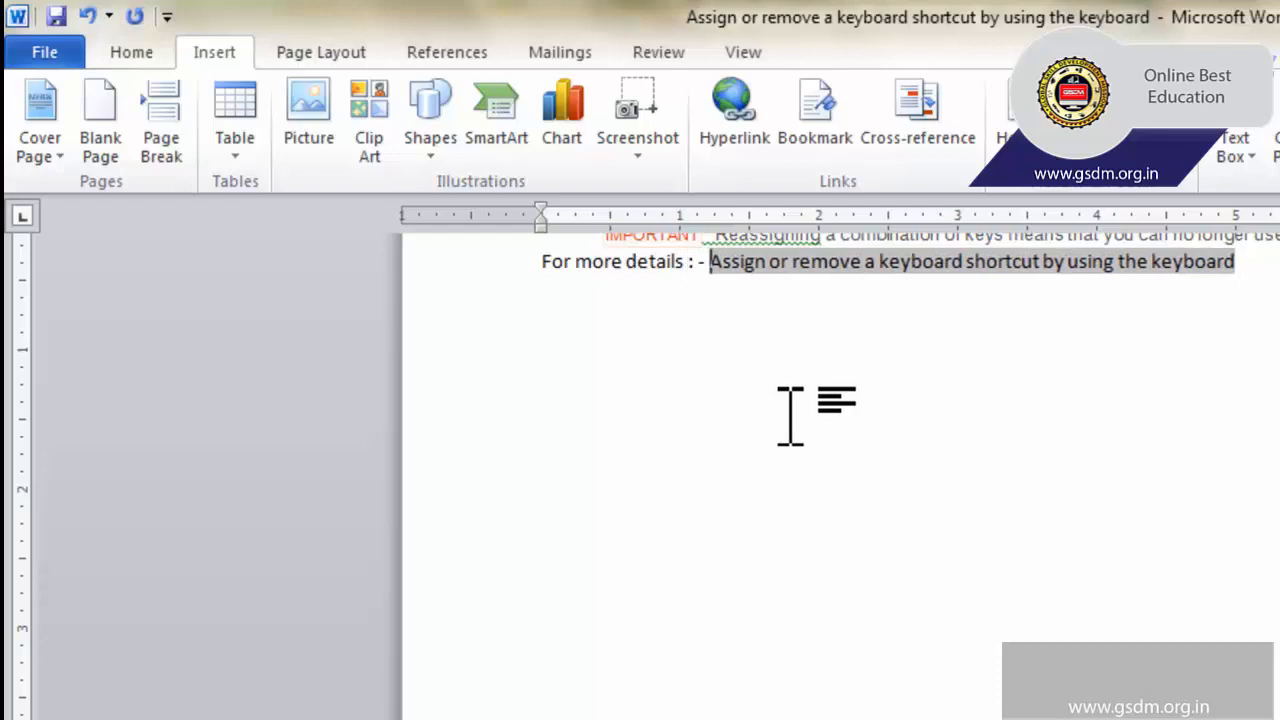
Follow the cross-reference link on the last page to its heading.
{"action": "left_click", "coordinate": [790, 411]}
{"action": "scroll", "coordinate": [808, 395], "scroll_direction": "up", "scroll_amount": 3}
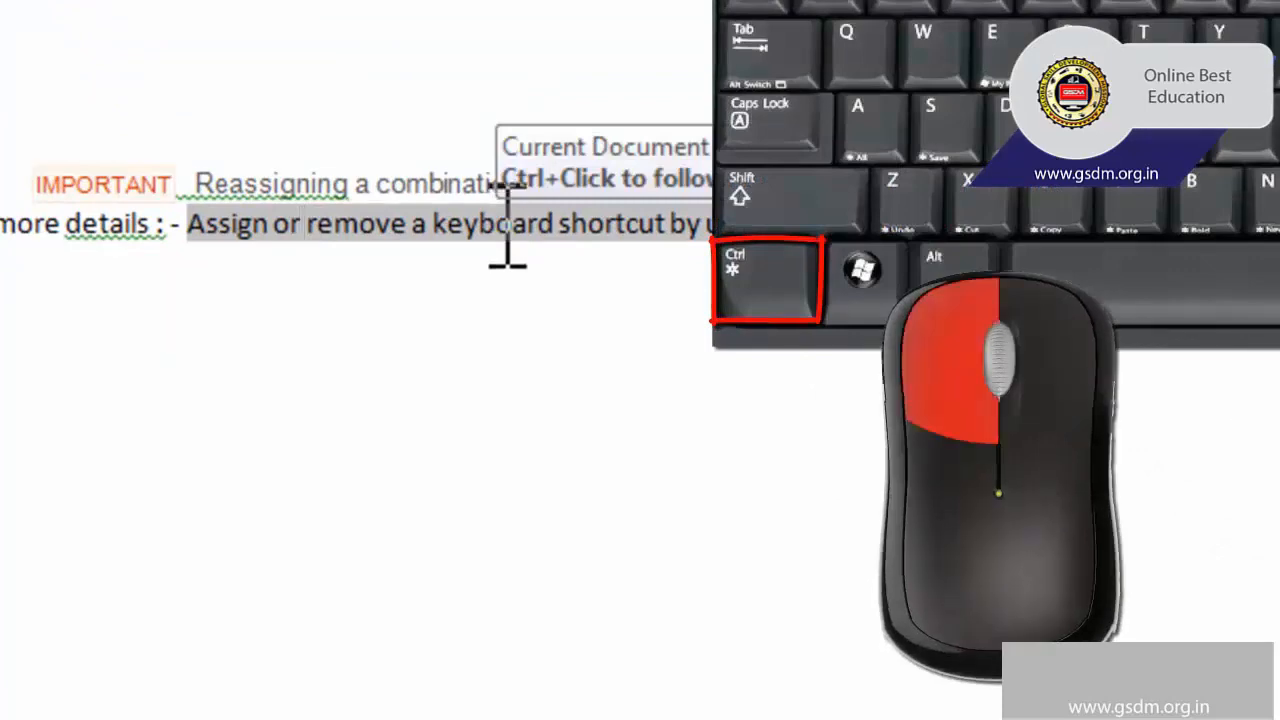
{"action": "left_click", "coordinate": [514, 234], "text": "ctrl"}
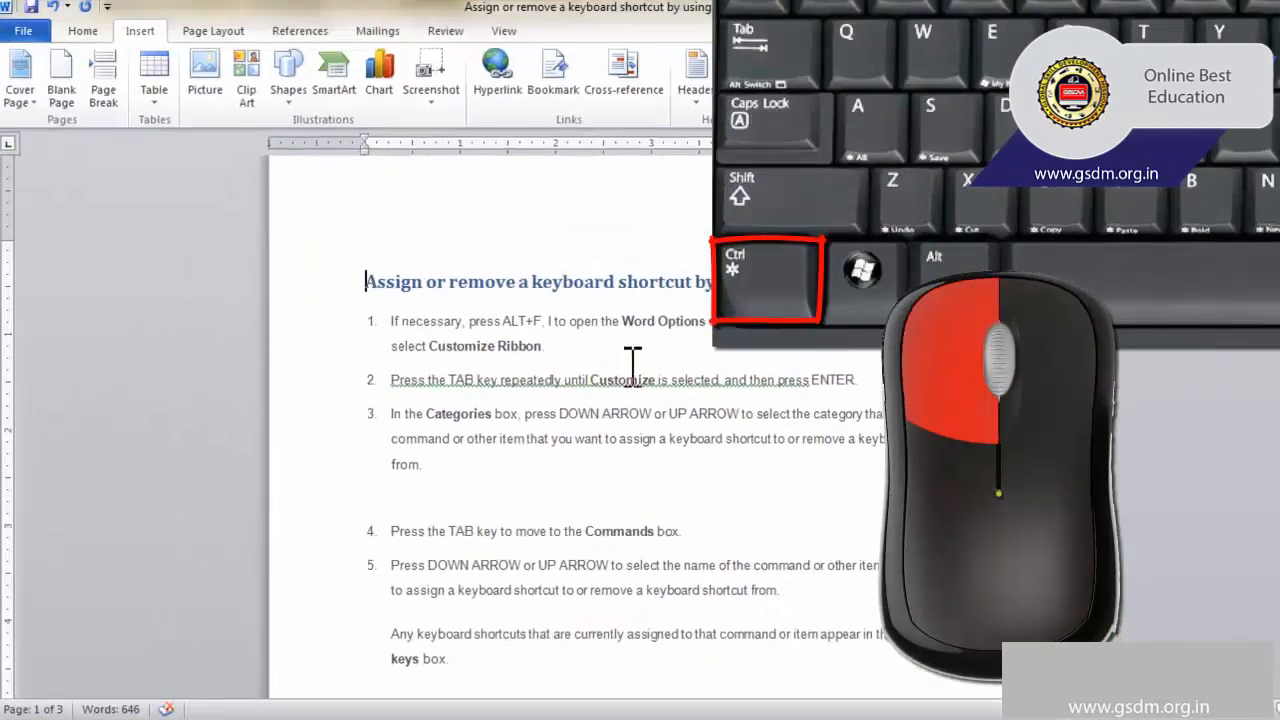